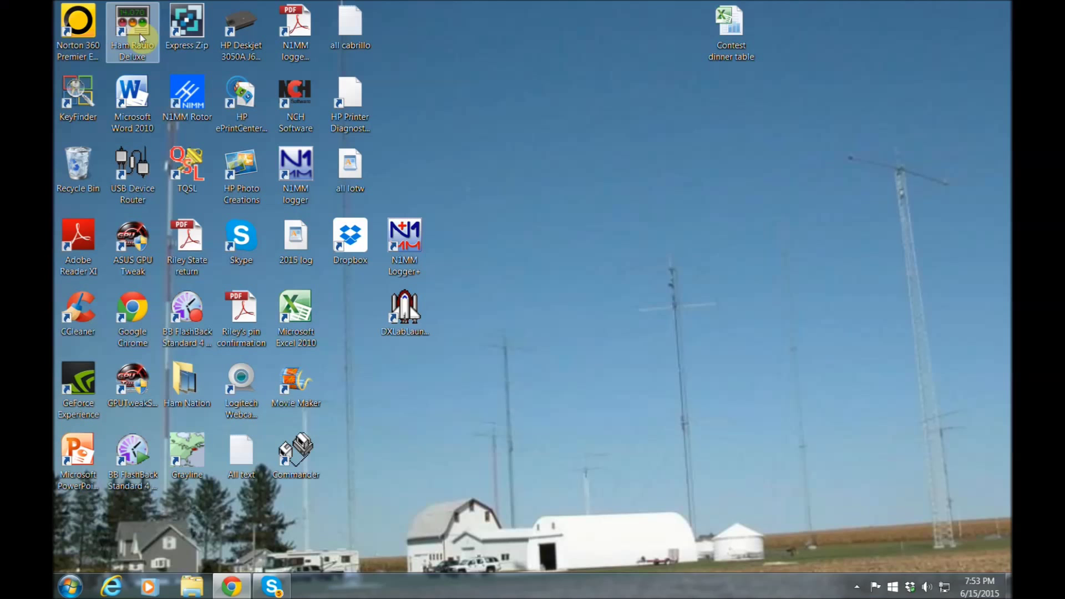
Step: Launch Ham Radio Deluxe, select the submitted activation key license, and continue to rig control
double_click(139, 35)
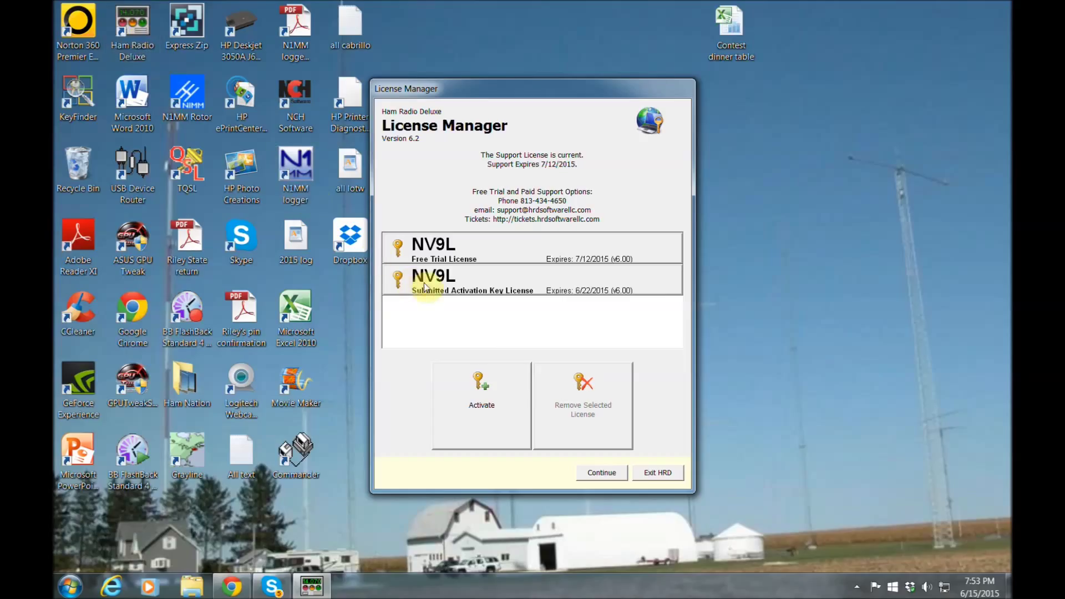
click(424, 283)
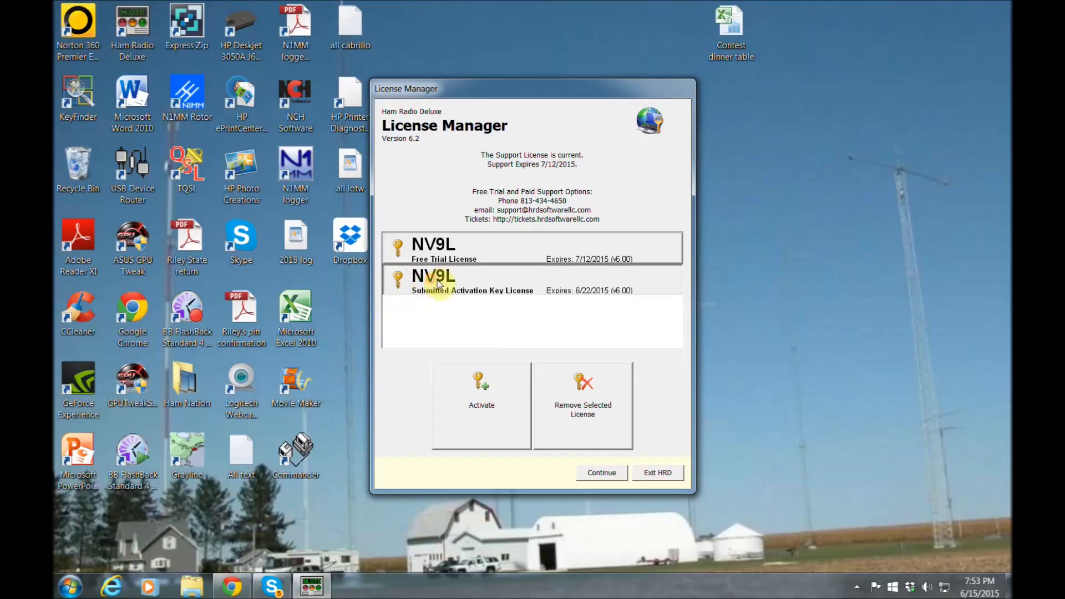
click(614, 473)
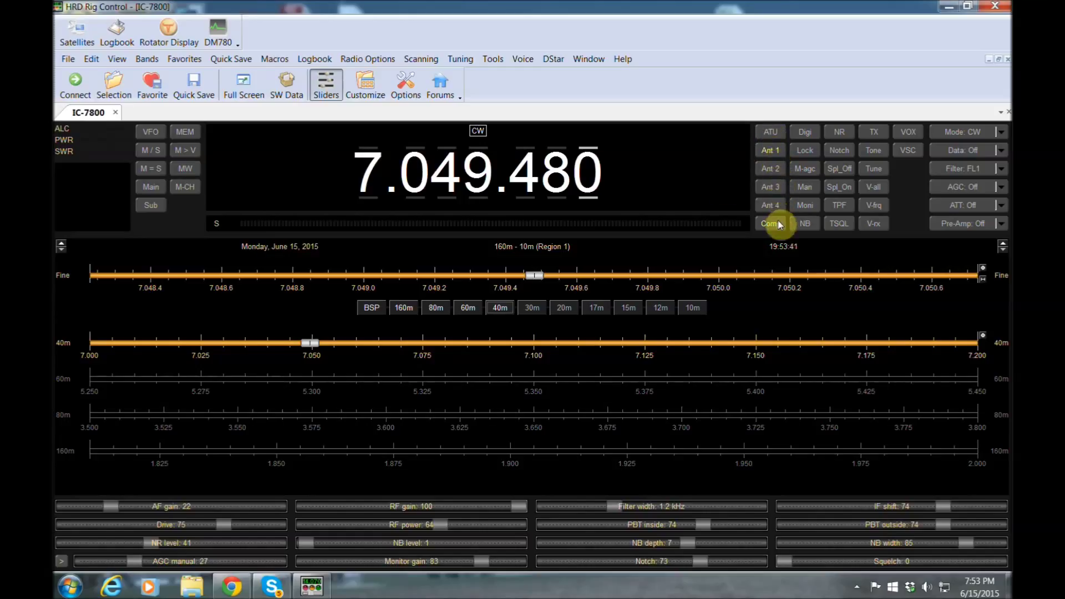
Step: Select antenna 1 on the IC-7800 and try the LSB and RTTY operating modes
click(777, 154)
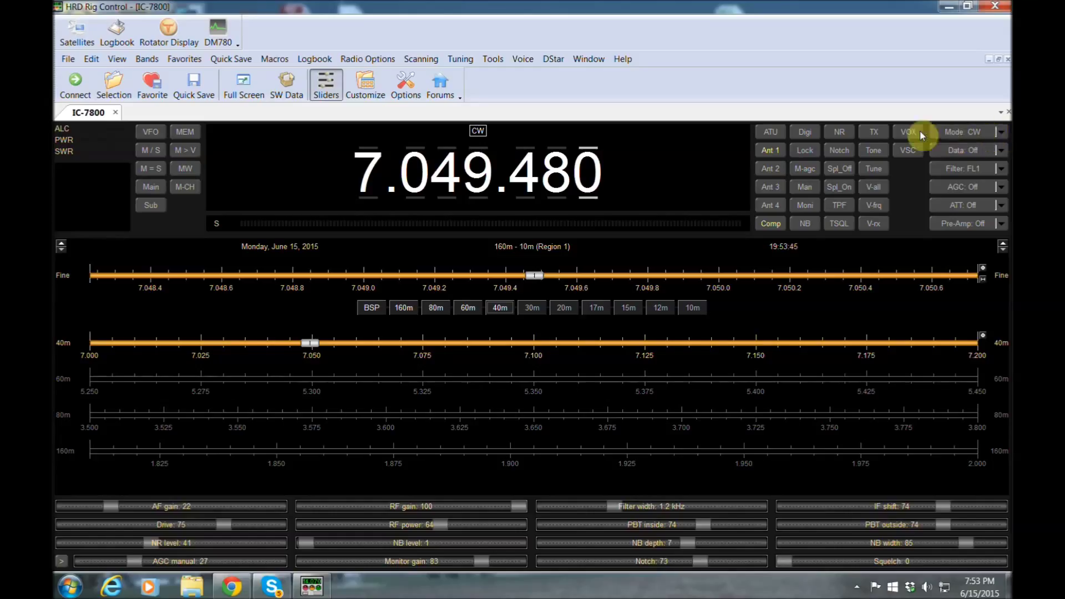
click(1003, 134)
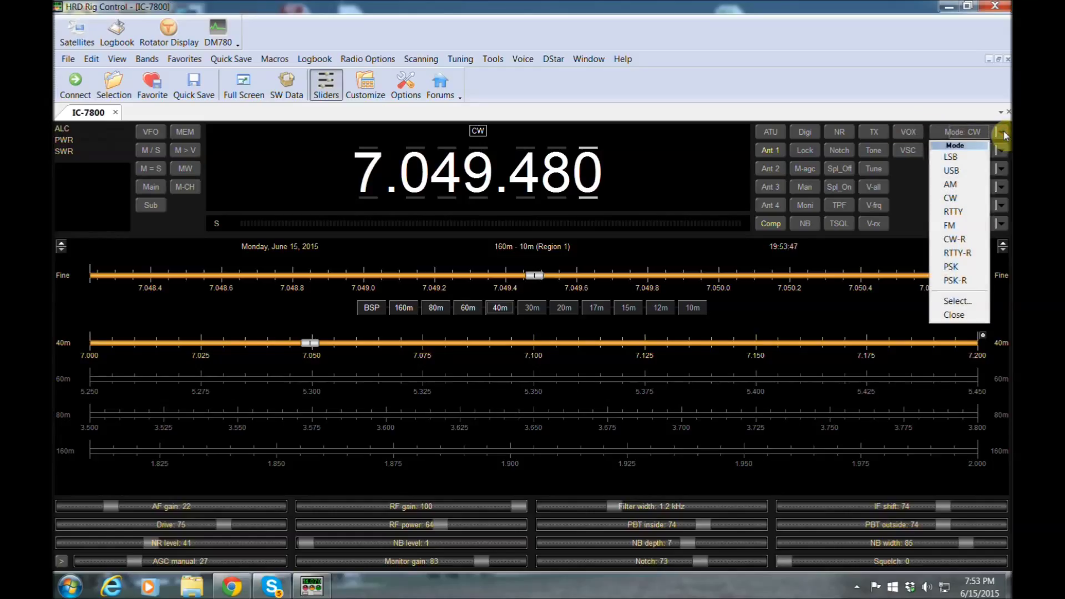
click(976, 157)
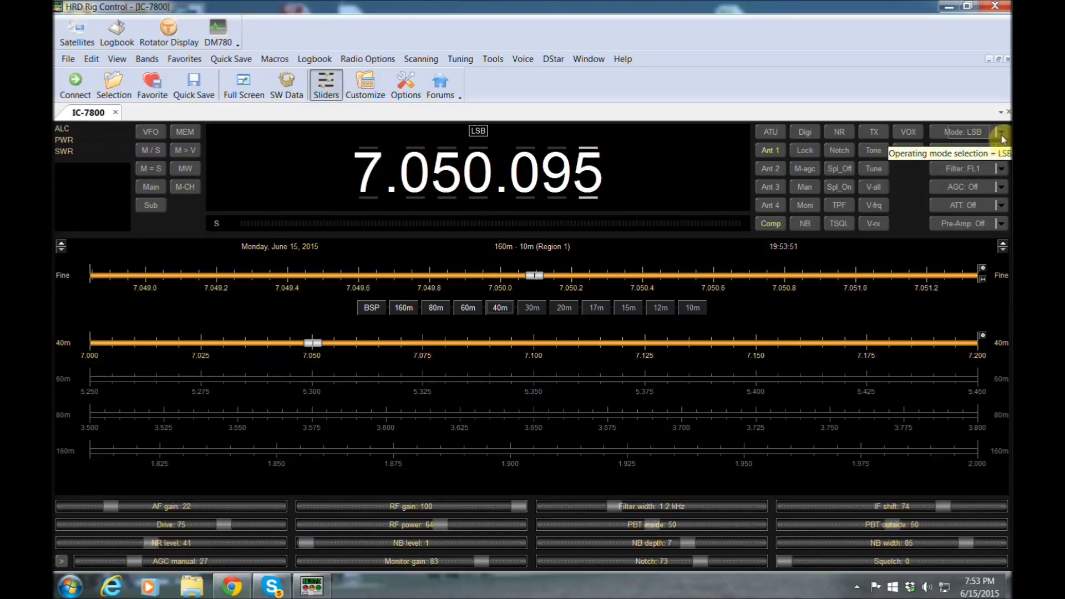
click(1002, 136)
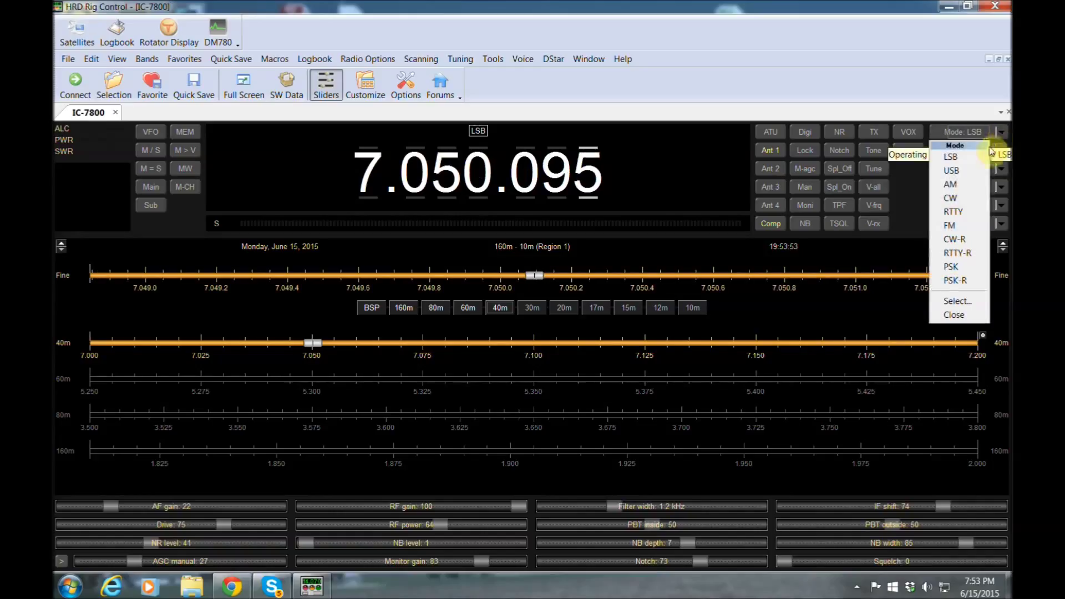
click(961, 213)
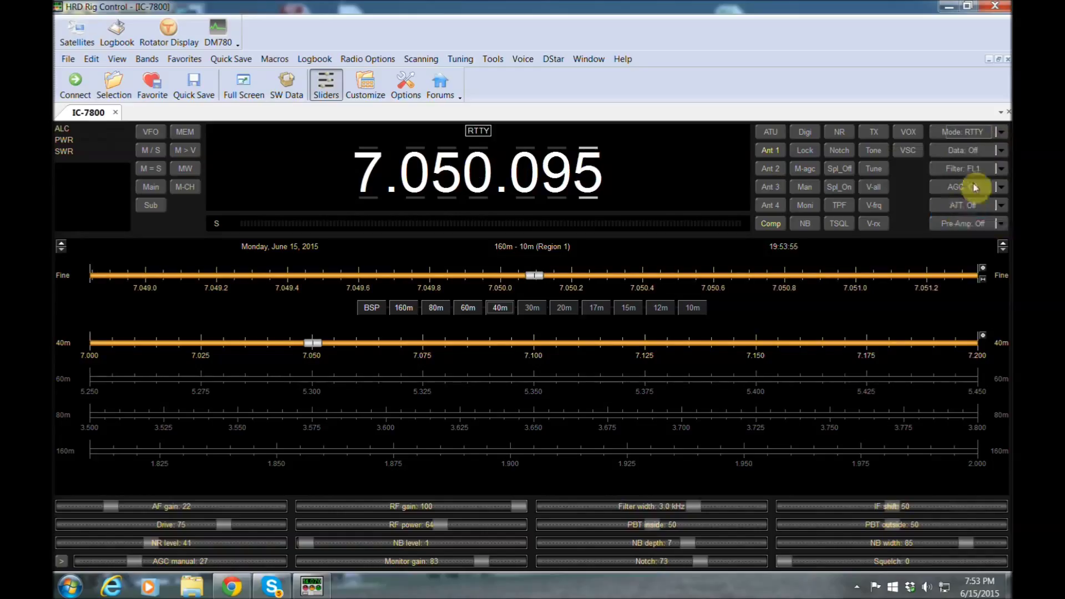
Step: Set the IC-7800's operating mode to CW and select the 40m band
click(1001, 133)
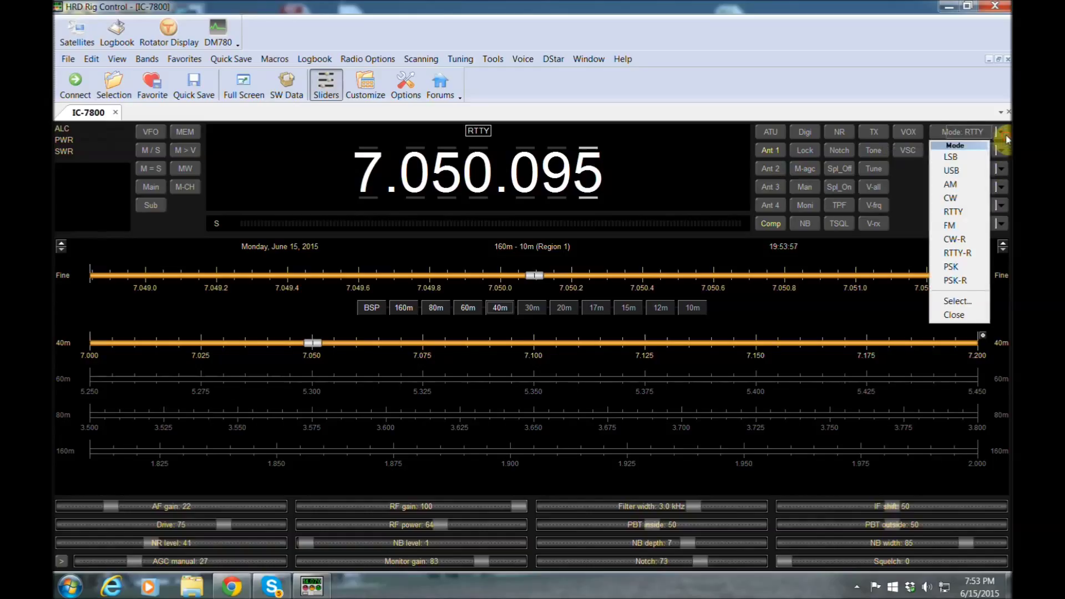
click(962, 199)
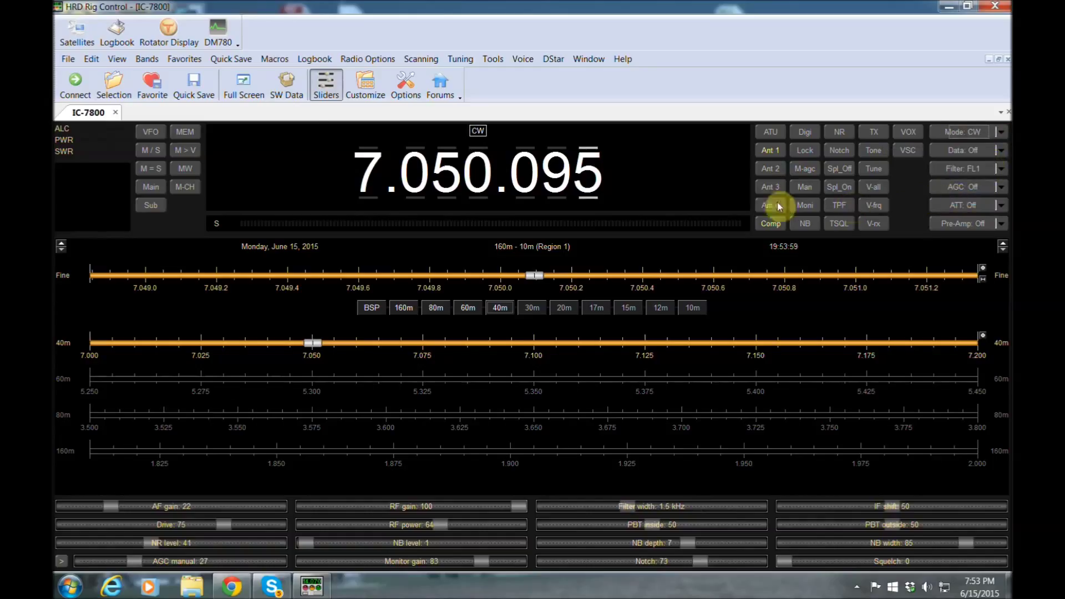
click(502, 309)
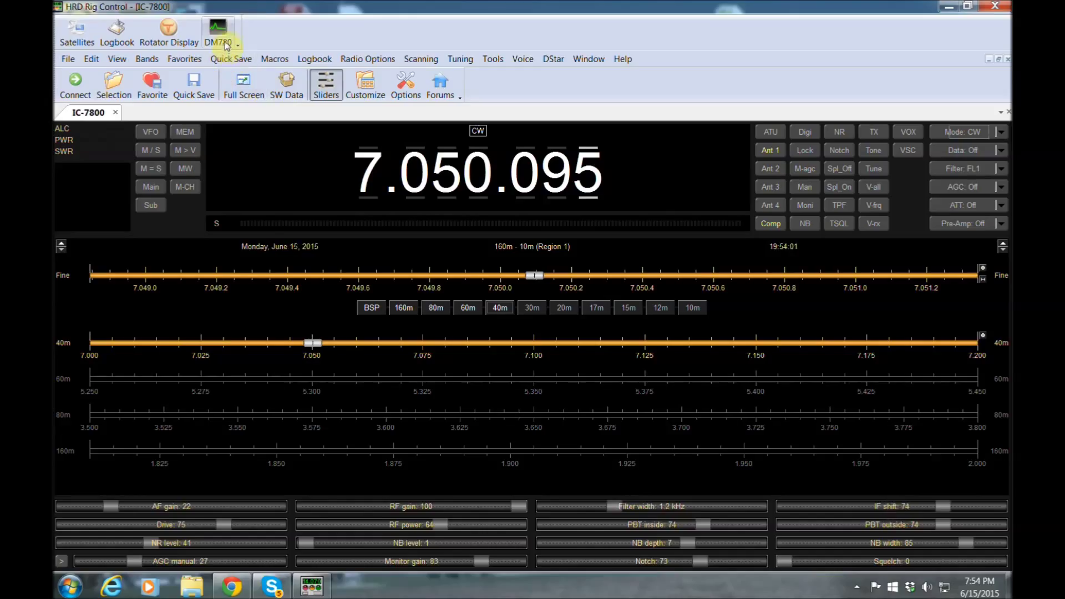
Step: Open Digital Master 780 and display the IC-7800 radio pane
click(220, 34)
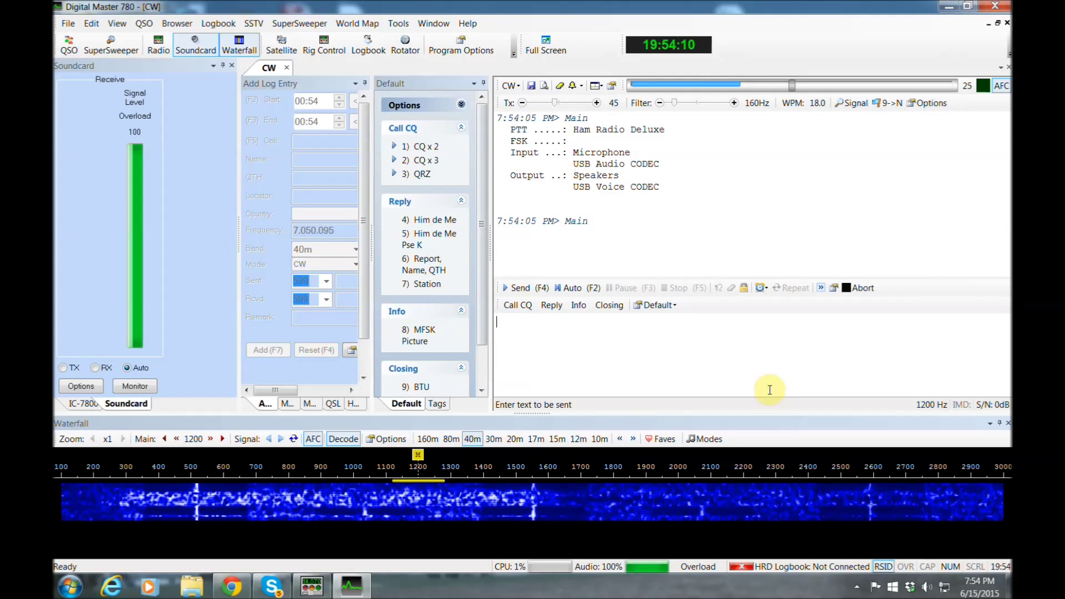
click(117, 23)
click(136, 145)
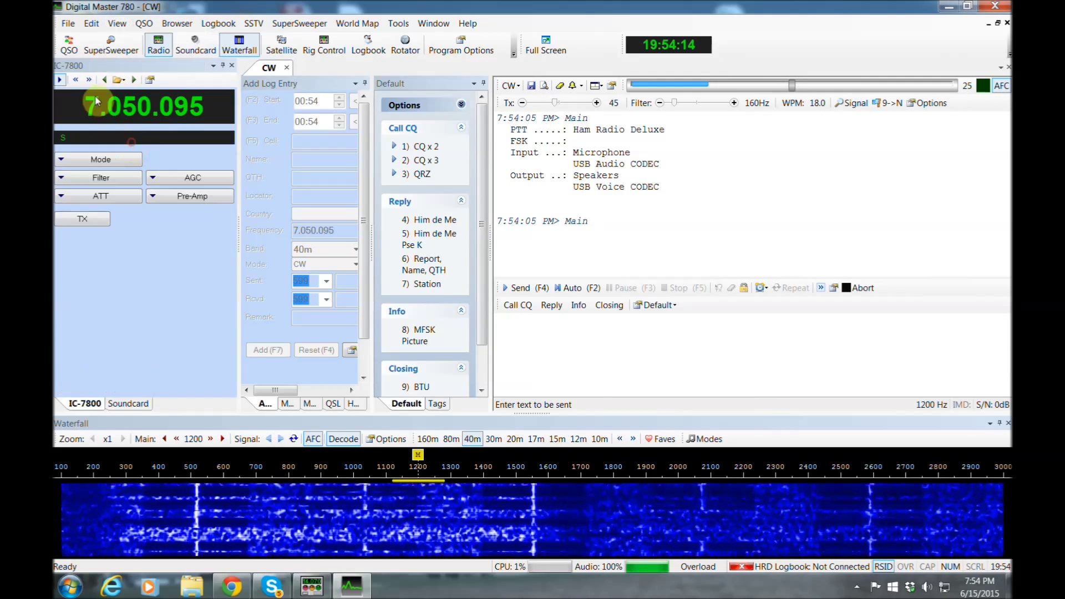
Step: Select CW mode in the IC-7800 radio pane and check the available filters without choosing one
click(59, 160)
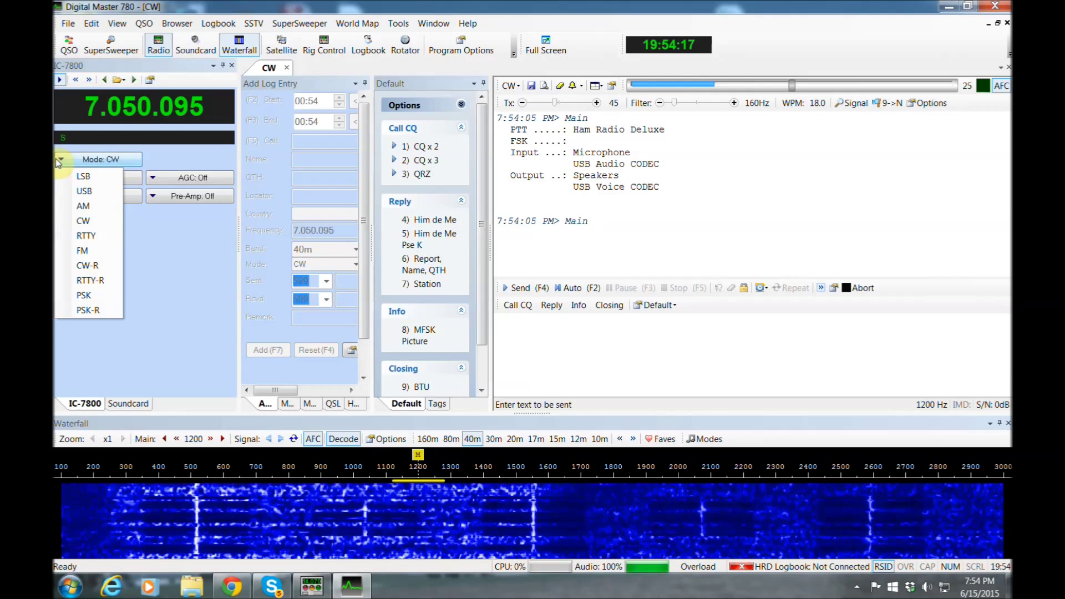
click(82, 220)
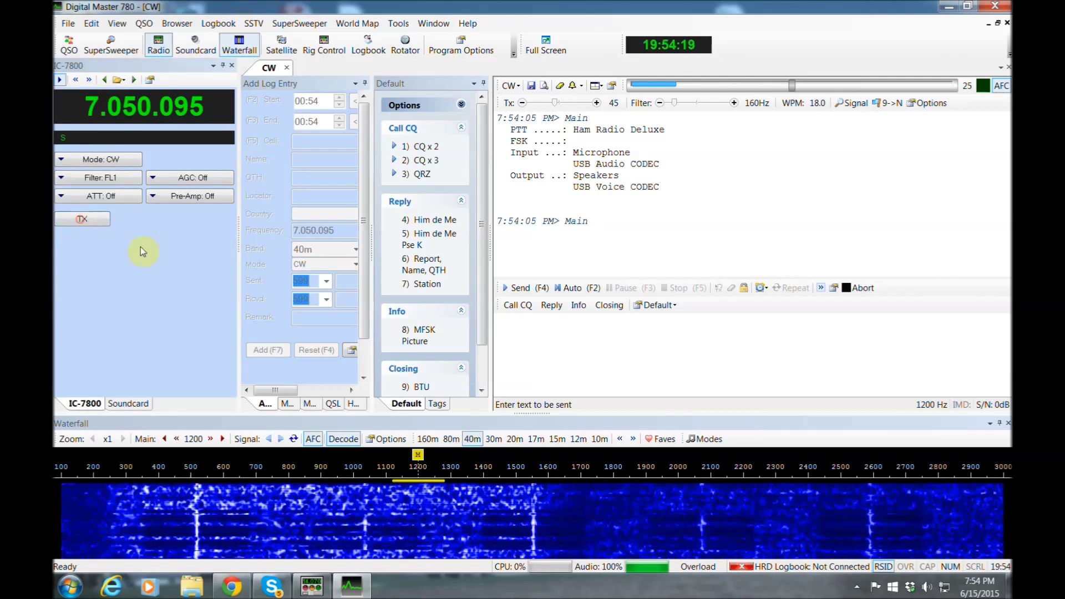
click(98, 181)
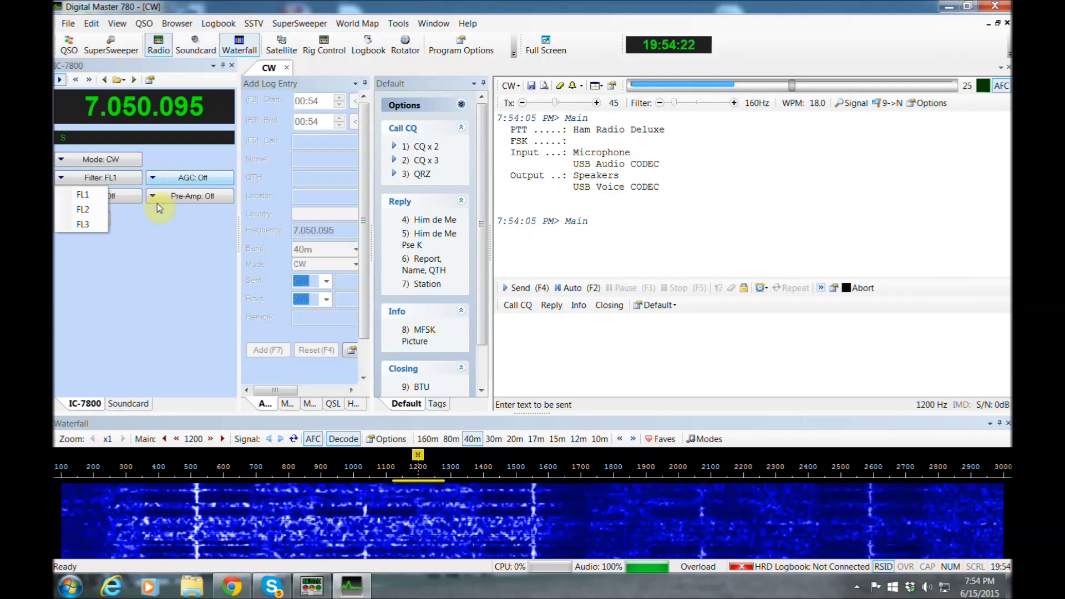
click(161, 245)
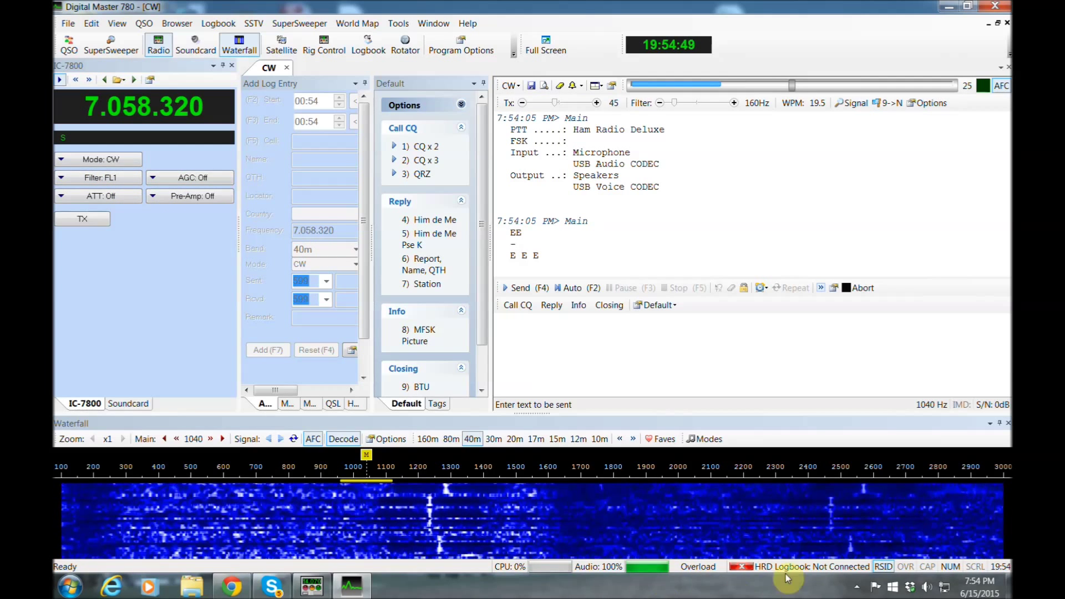
Step: Tune the CW decoder to the strong signal on the waterfall and open the Him de Me reply macro for editing
click(429, 511)
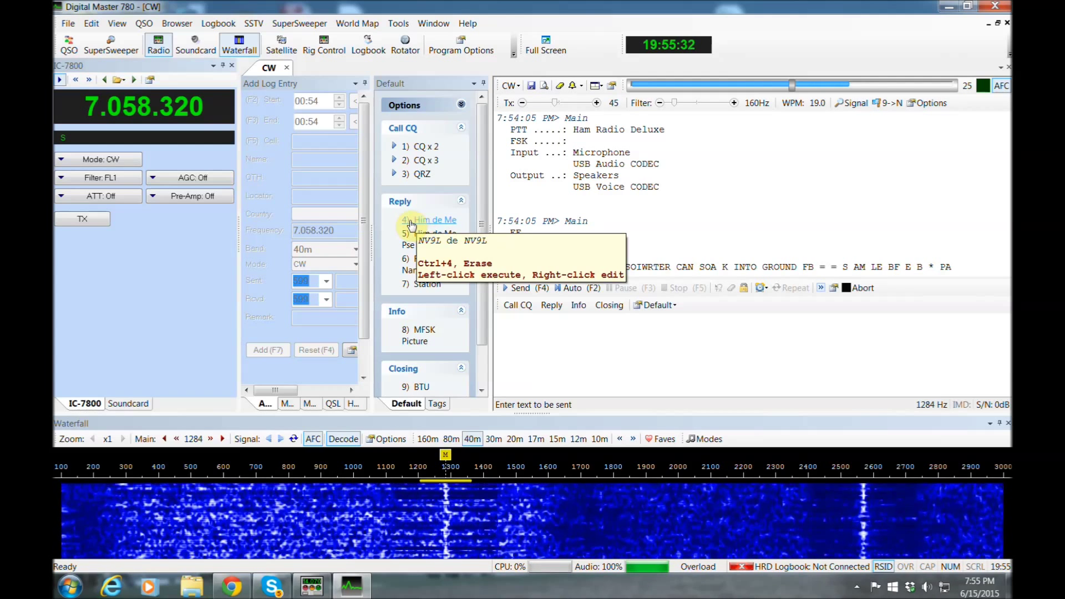
right_click(411, 223)
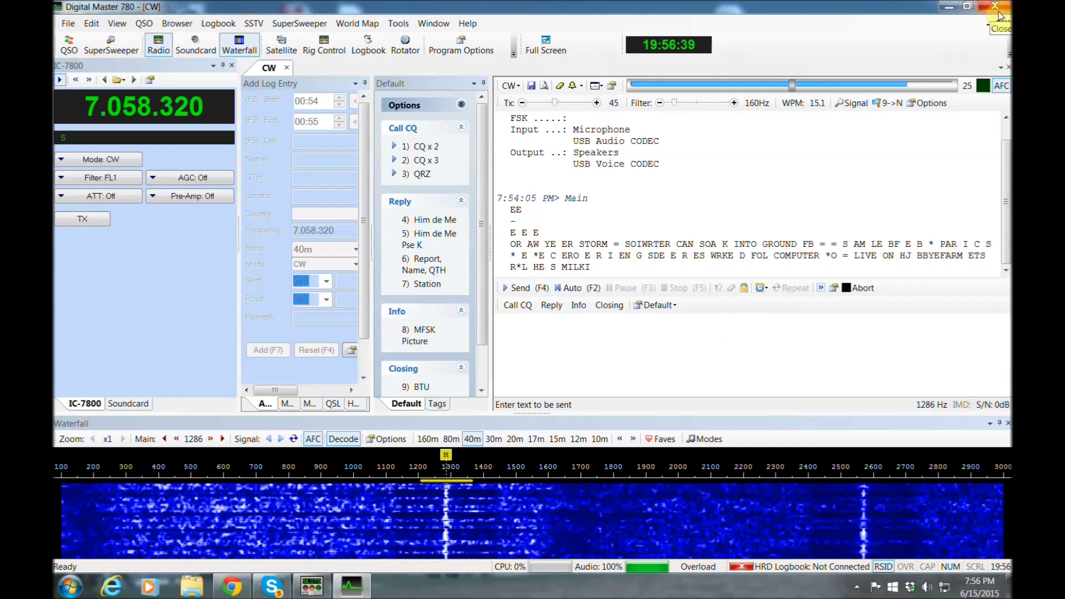
Step: Close Digital Master 780 and open the My Logbook database in HRD Logbook
click(995, 6)
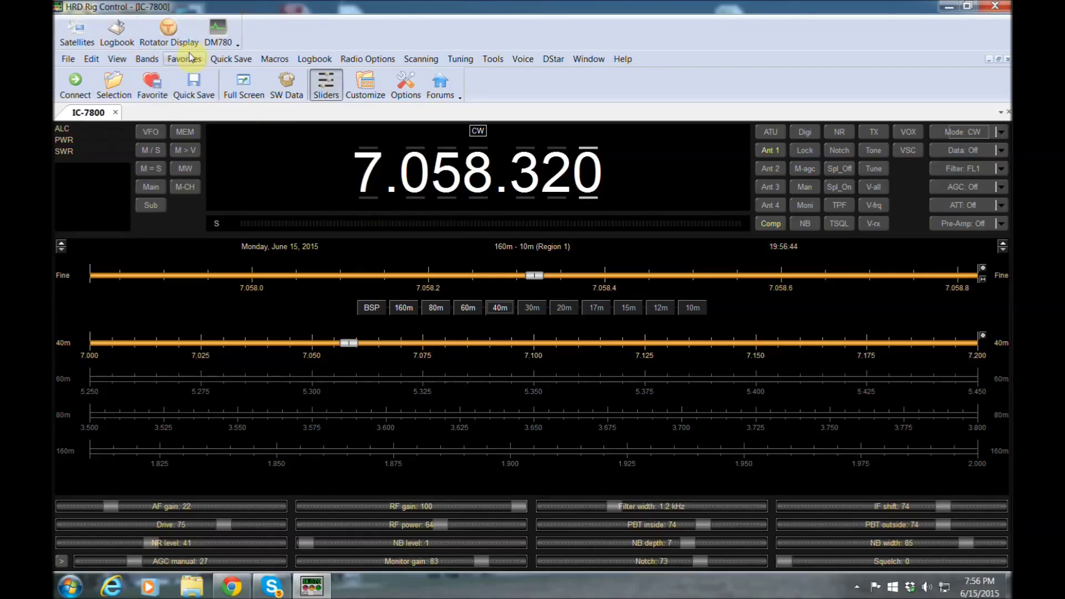
click(134, 32)
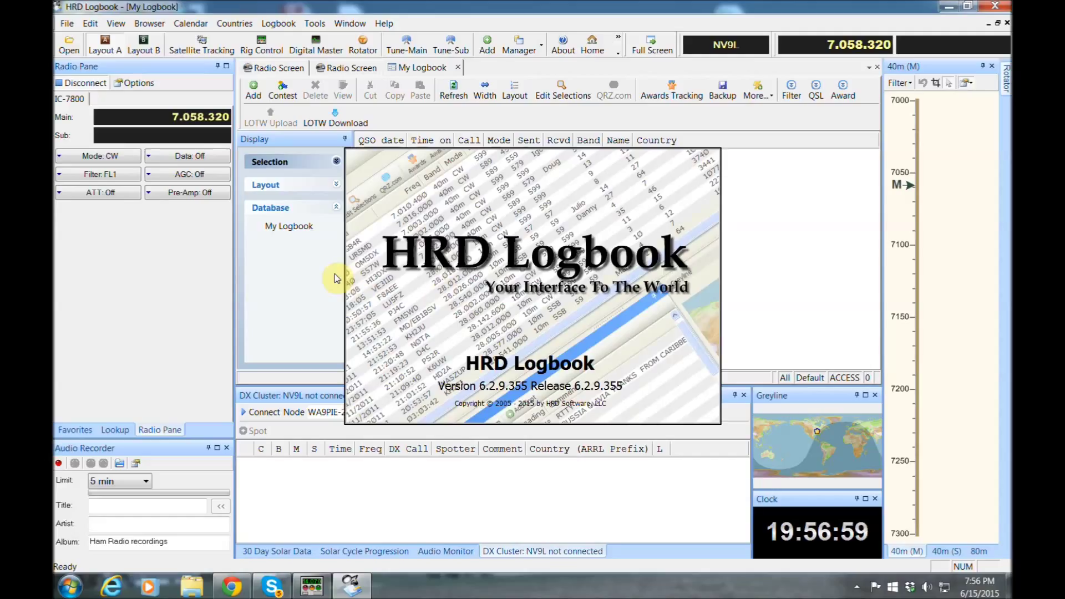
click(284, 228)
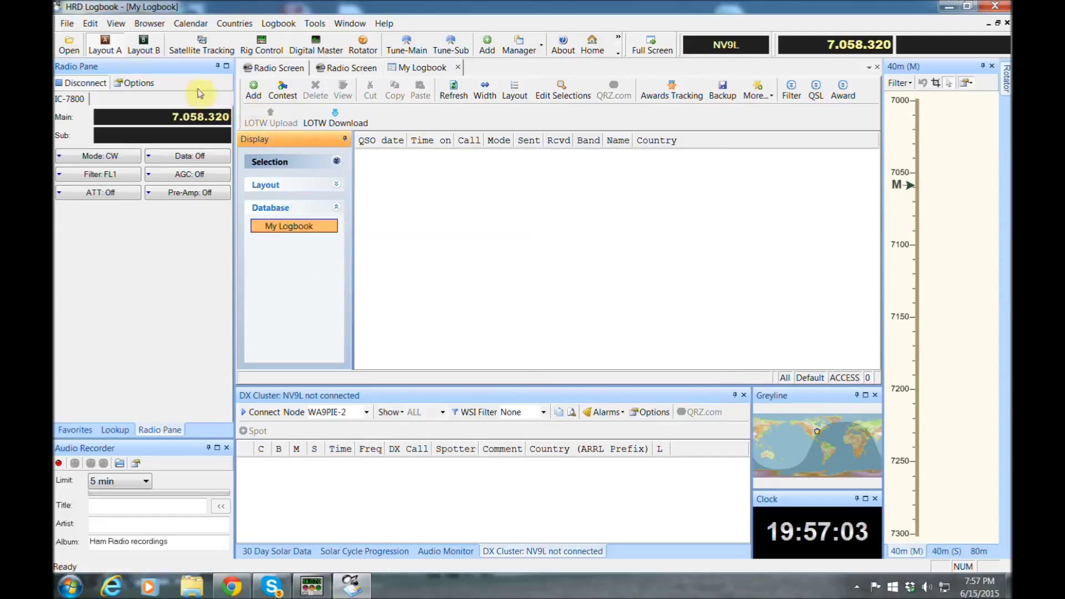
Step: Create a new logbook database titled NV9L with the description ALL
click(66, 24)
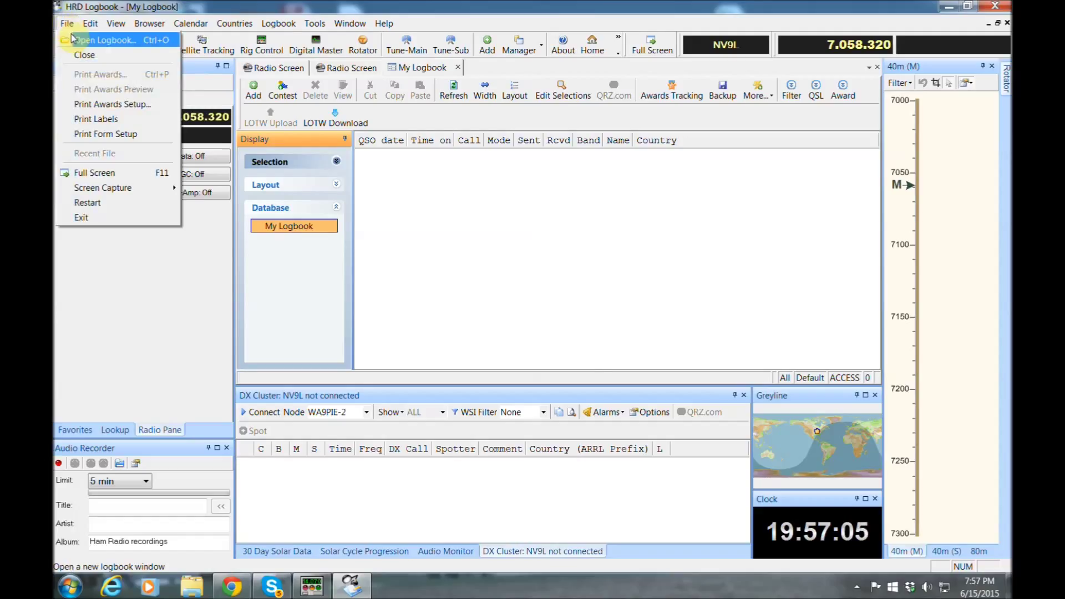
click(72, 39)
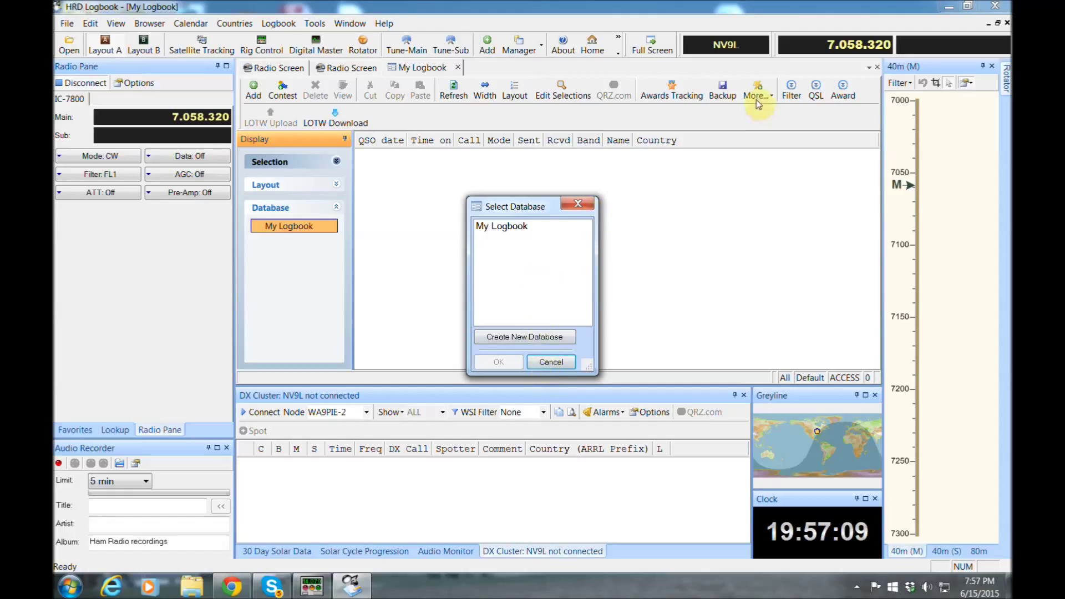
click(496, 227)
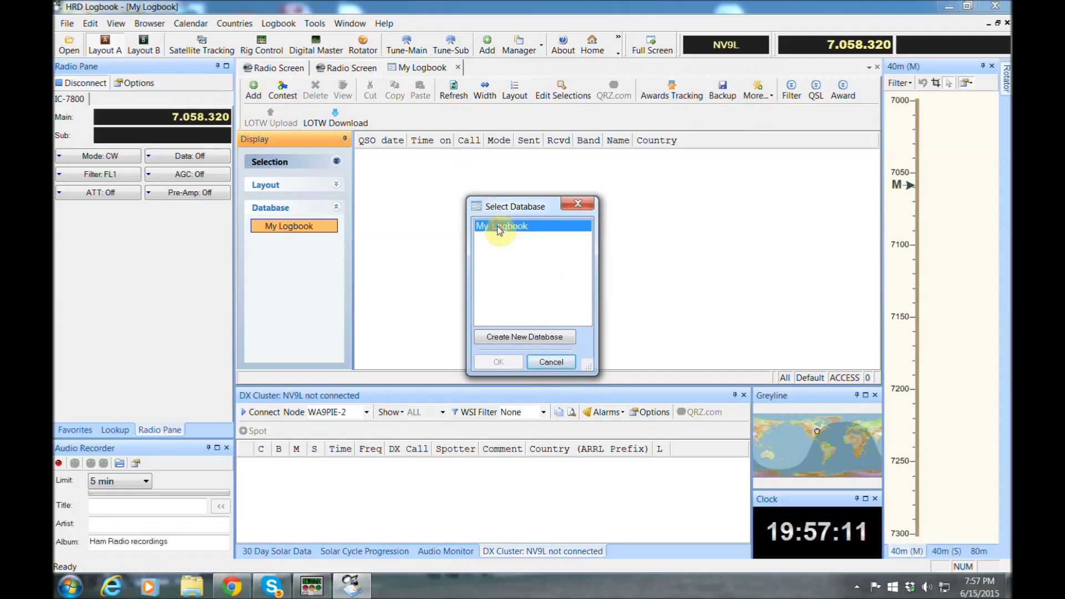
click(516, 336)
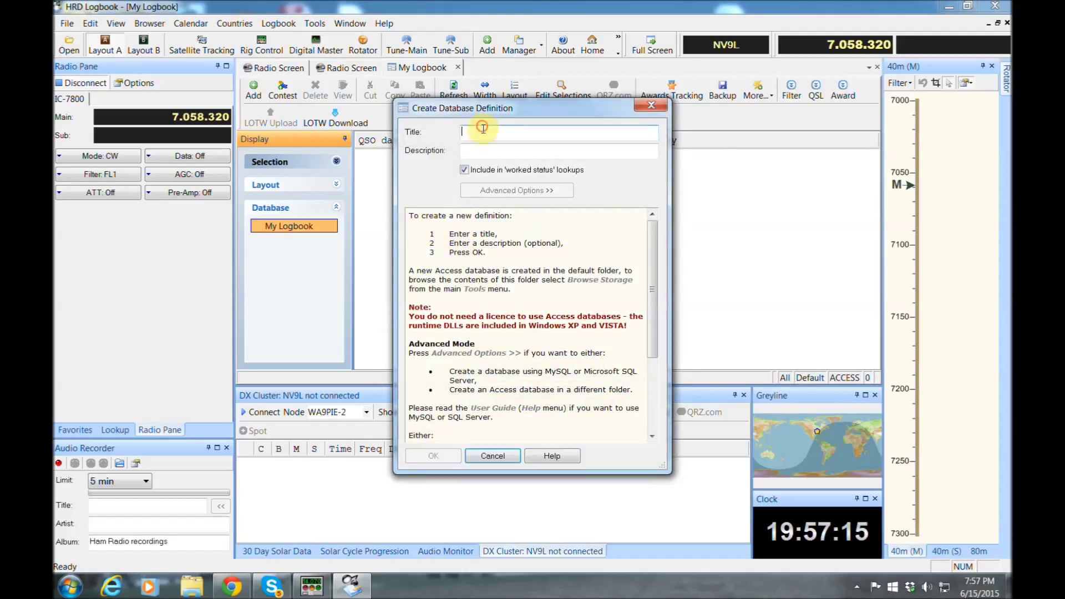
text(NV9L)
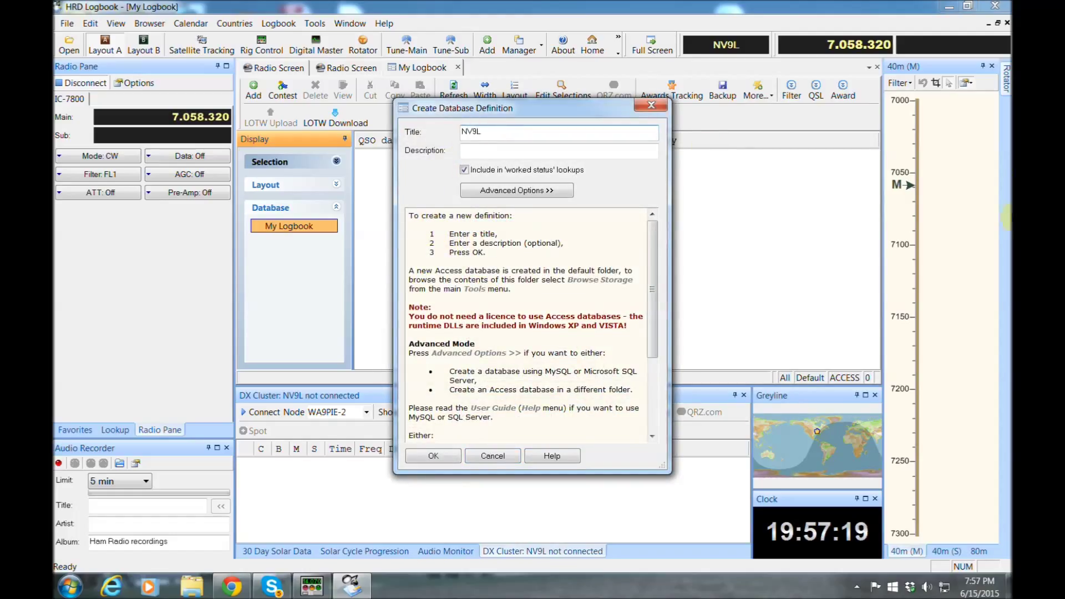
click(489, 155)
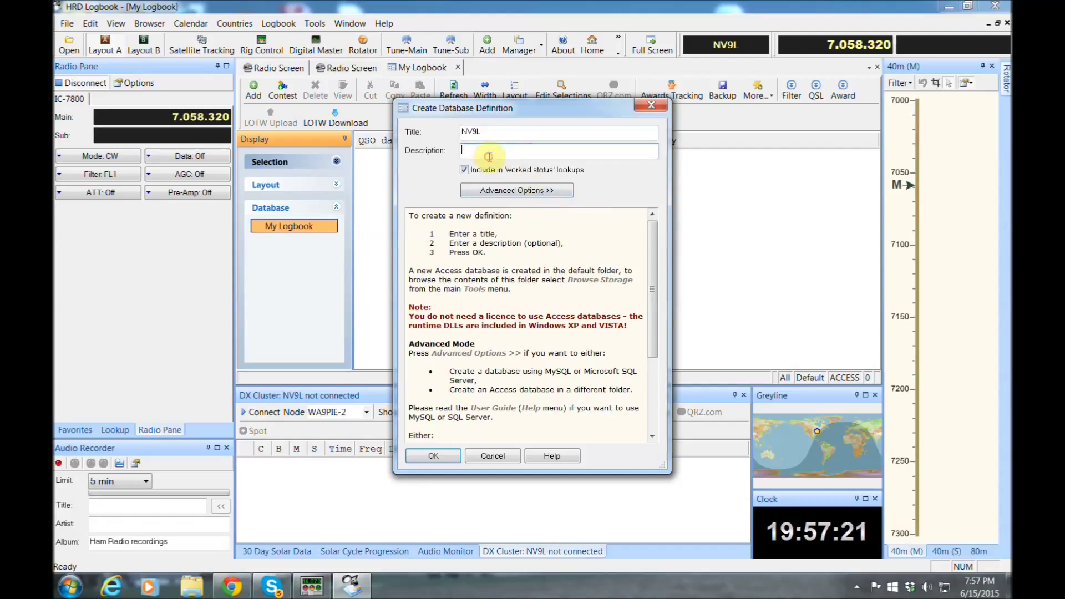
text(ALL)
click(438, 456)
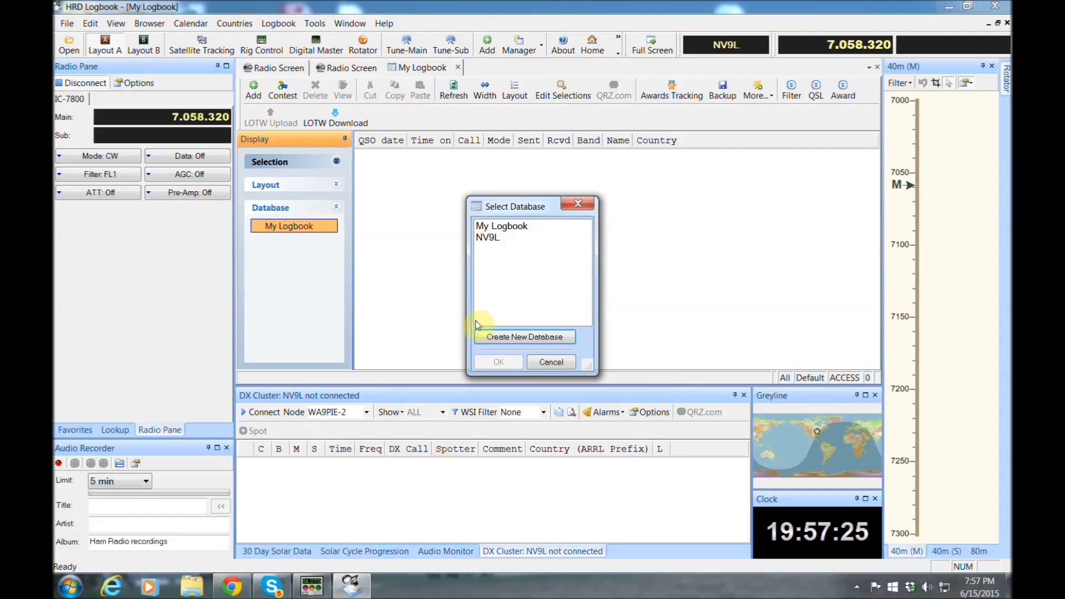
Step: Open the NV9L database and make it the active logbook
click(489, 238)
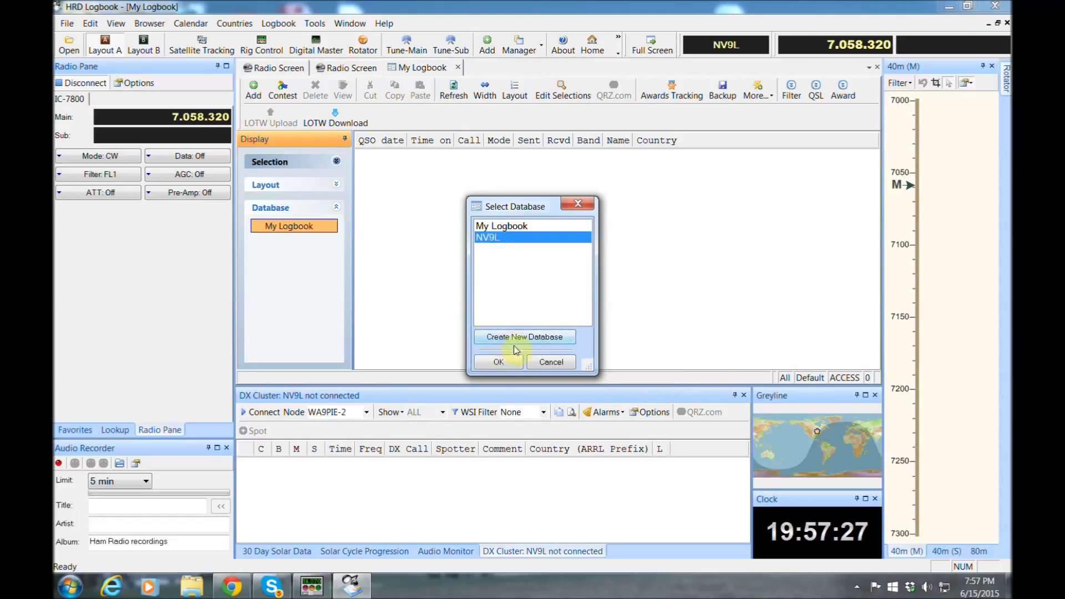
click(499, 361)
click(282, 247)
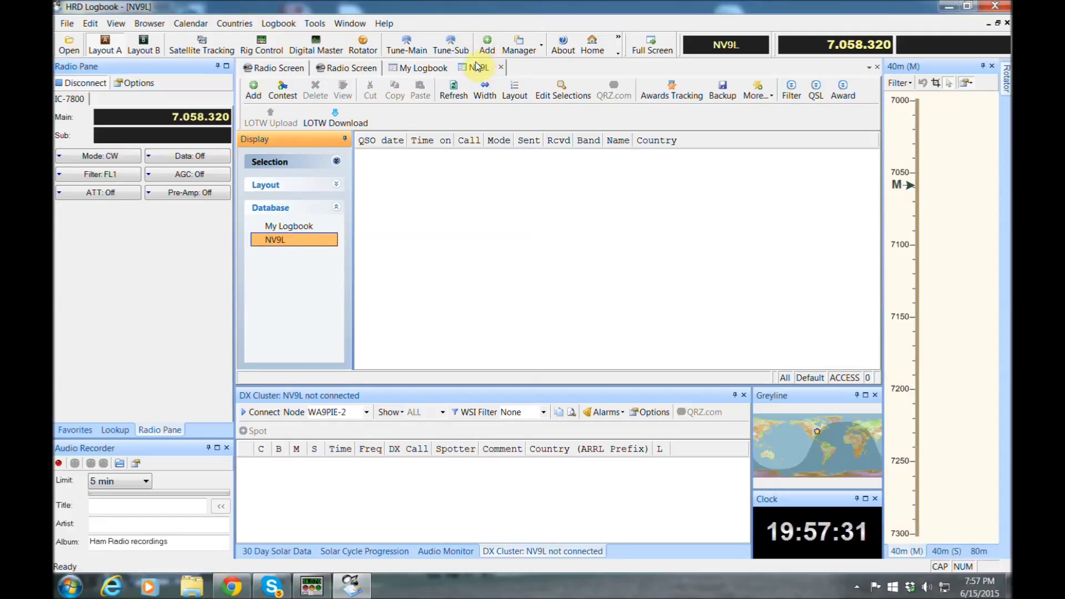
Step: Load the all.adi file from the Downloads folder into an ADIF import for the NV9L logbook
click(281, 24)
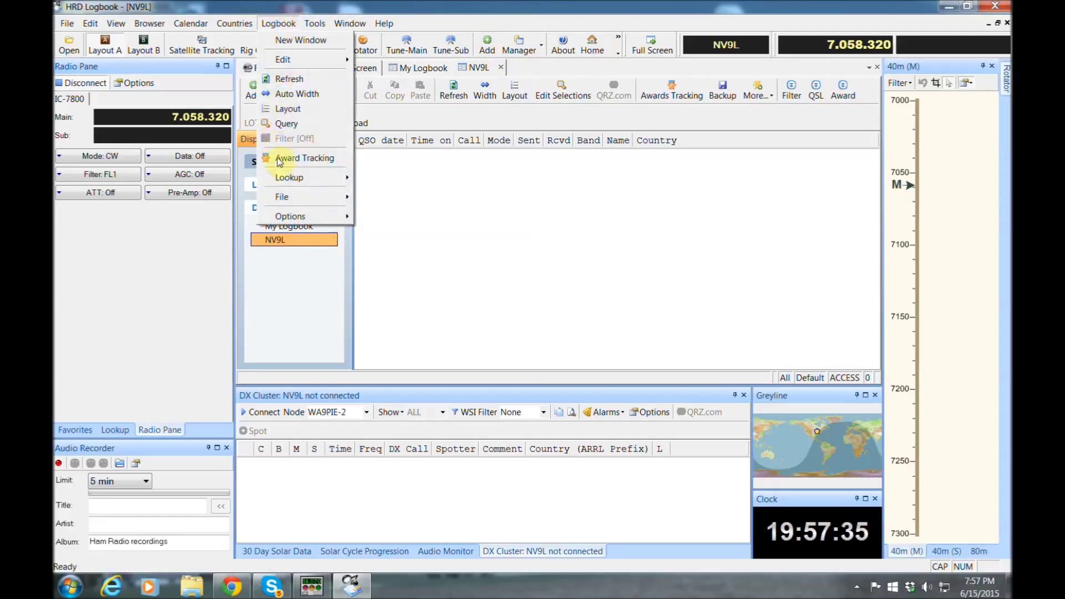
mouse_move(287, 199)
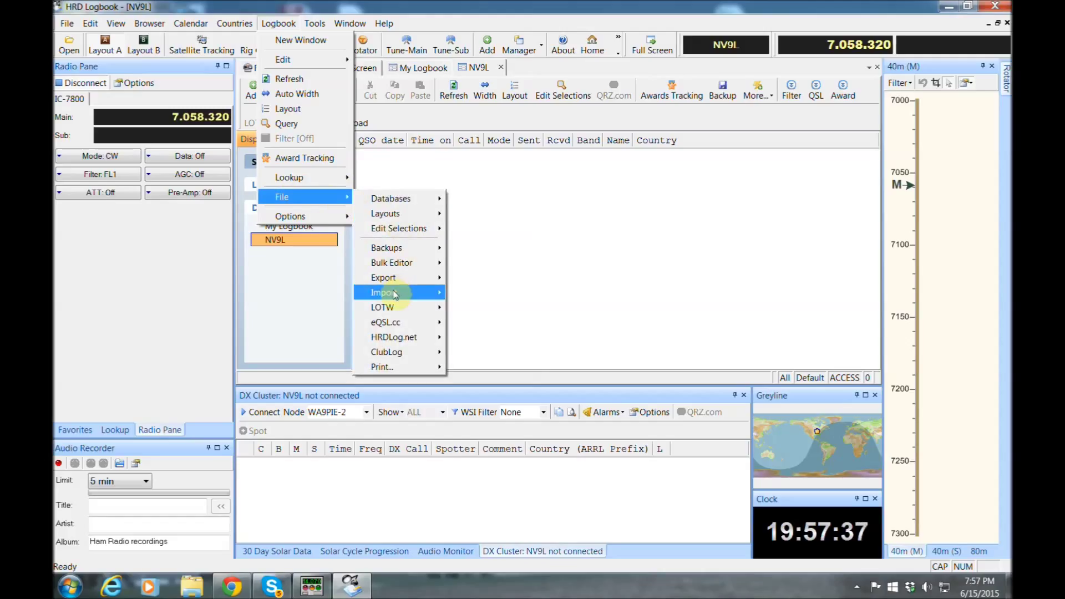
mouse_move(395, 294)
click(476, 293)
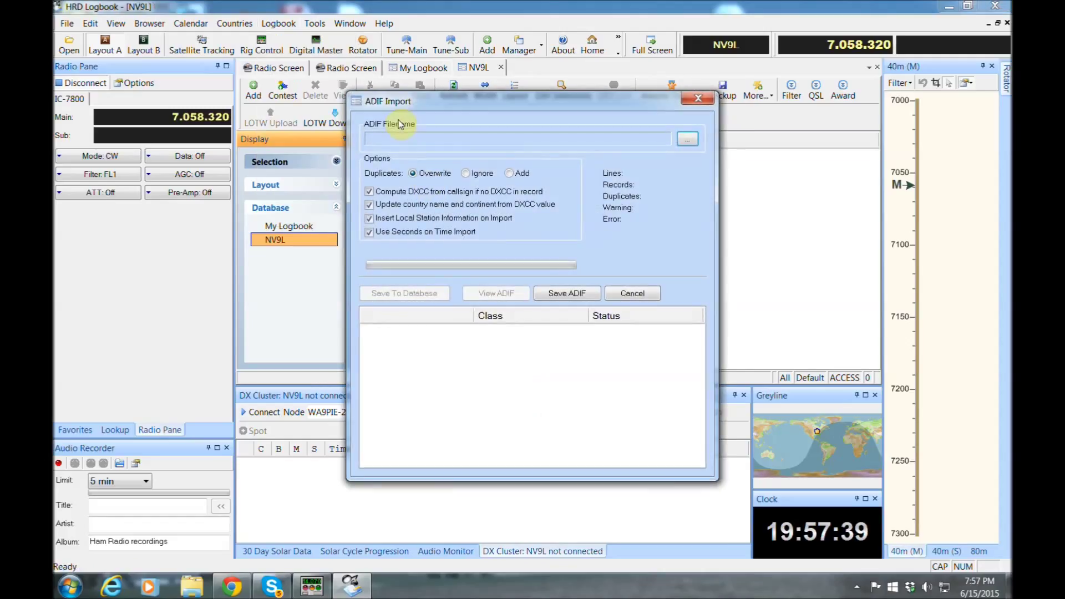
click(688, 139)
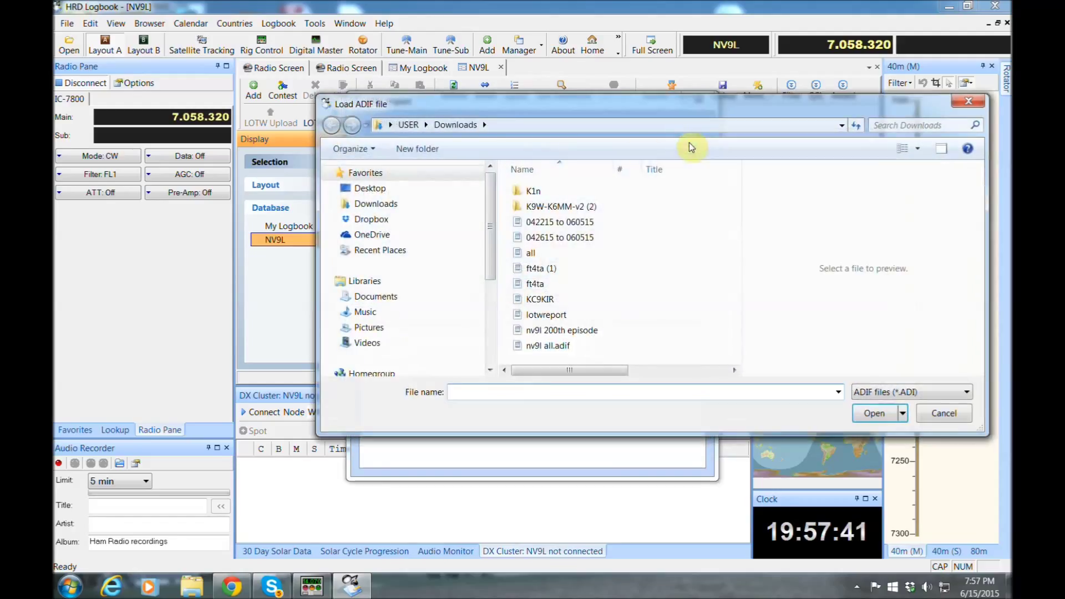
click(528, 253)
click(874, 414)
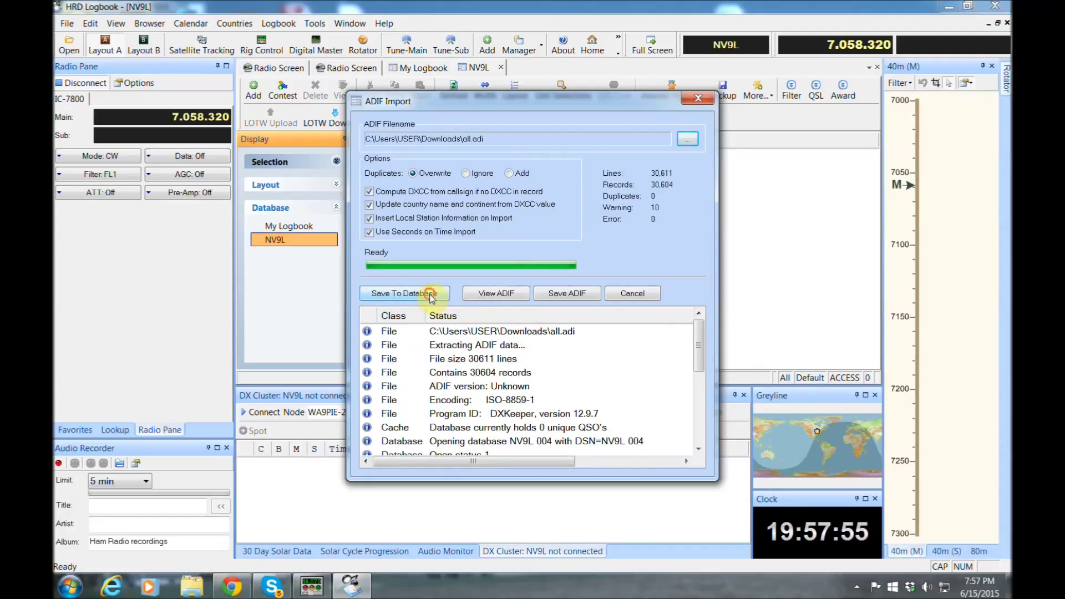
Step: Save the loaded ADIF records to the NV9L database and close the import dialog
click(430, 295)
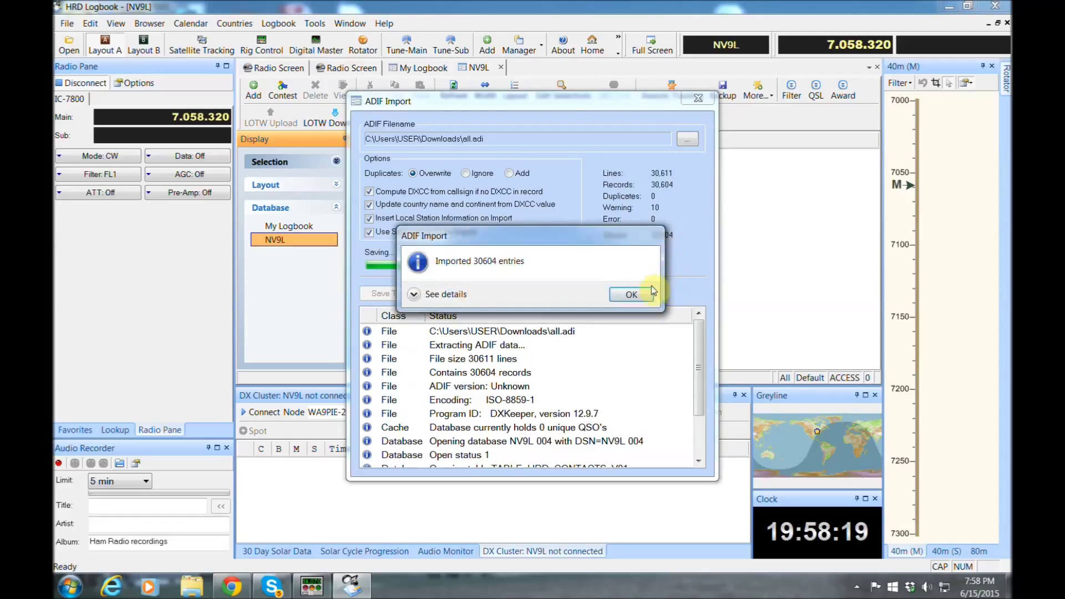
click(631, 294)
click(697, 98)
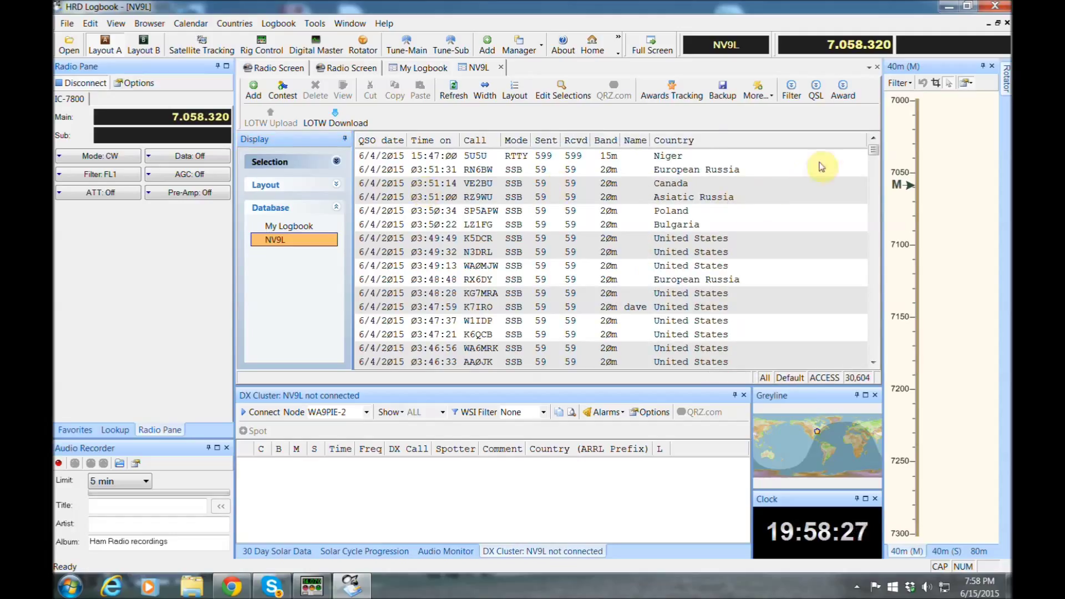
Step: Add the LOTW received, QSL received and QSL sent date fields to the Default logbook layout
click(515, 90)
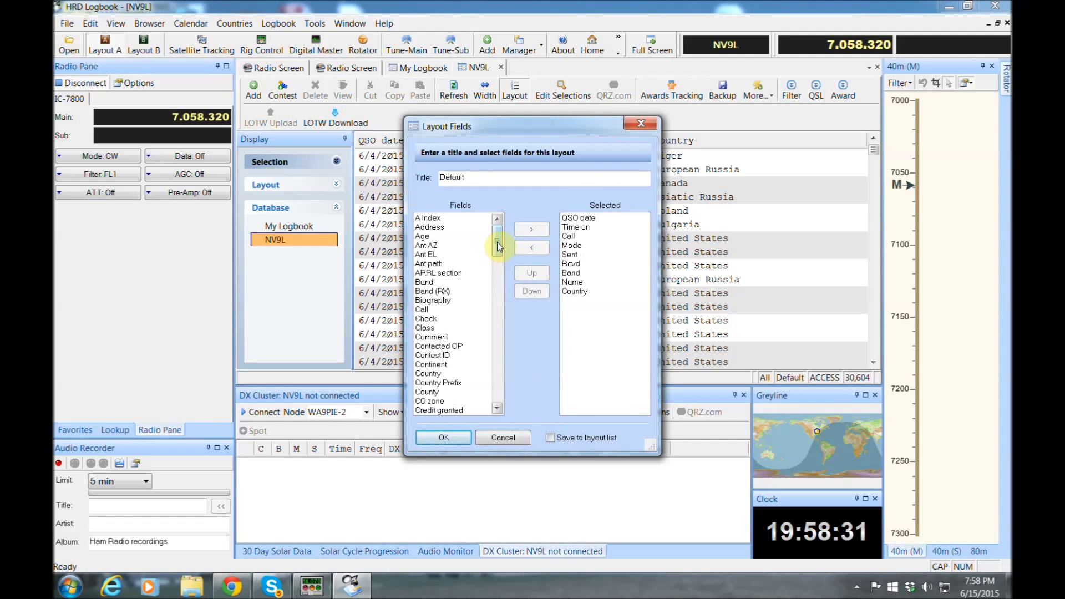
drag(499, 244, 497, 303)
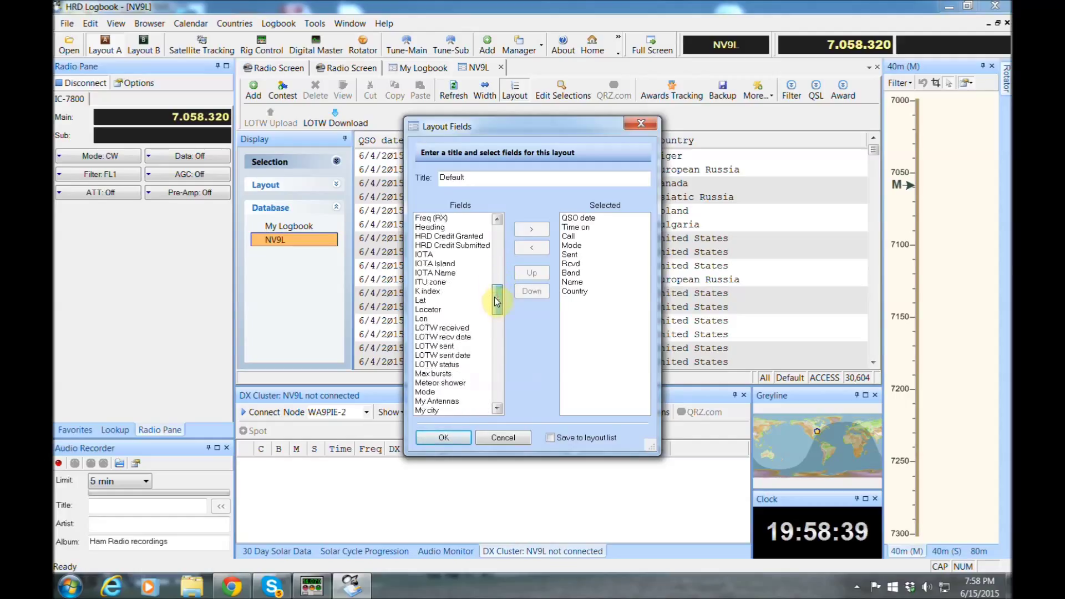
click(447, 327)
click(531, 228)
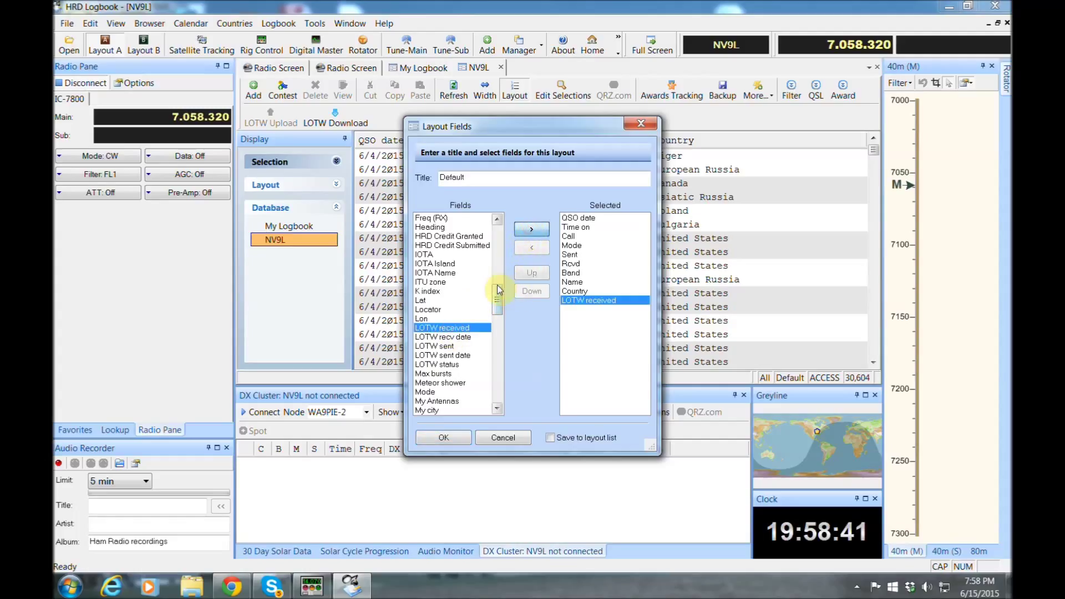
drag(497, 291, 486, 346)
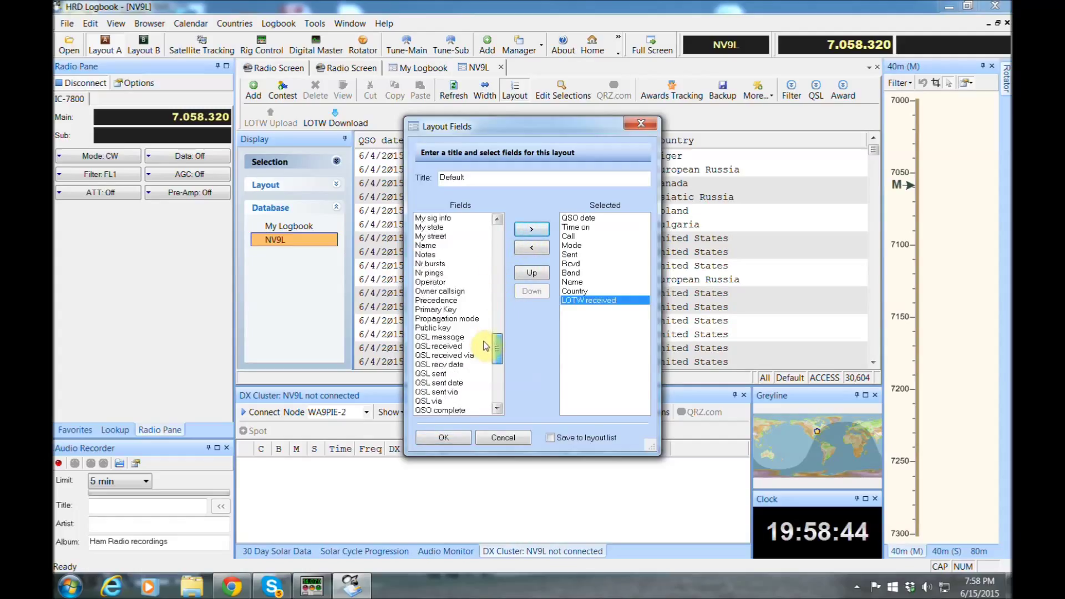
click(439, 346)
click(529, 229)
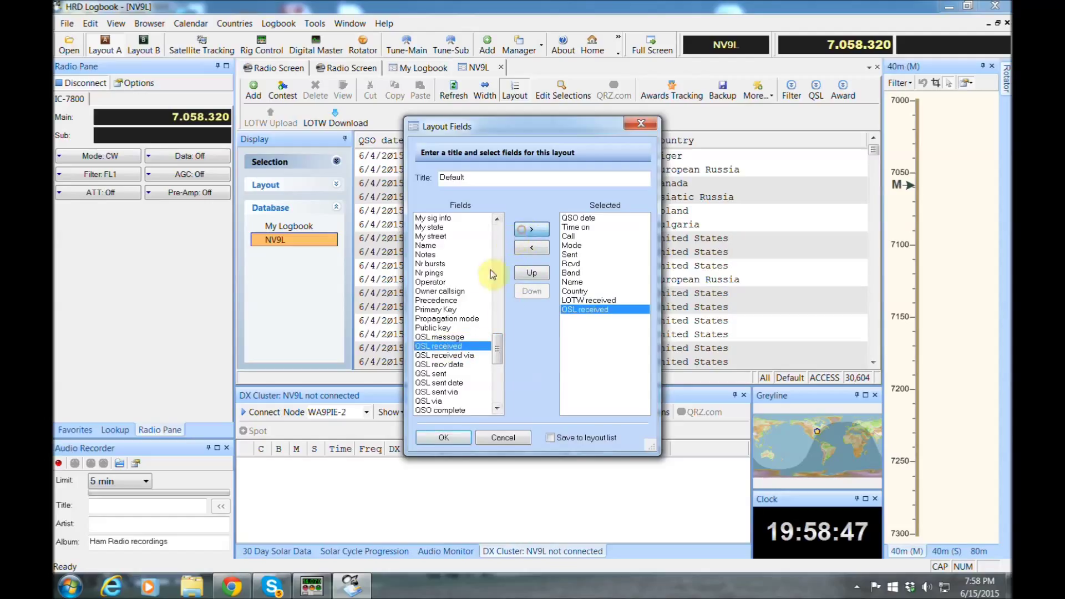
click(436, 383)
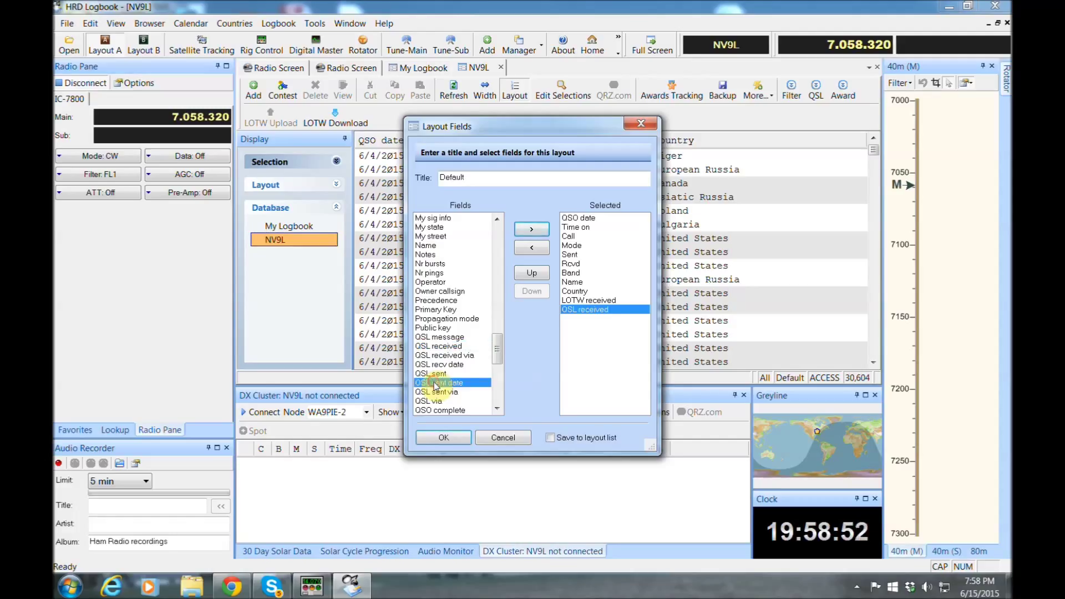
click(524, 230)
click(452, 438)
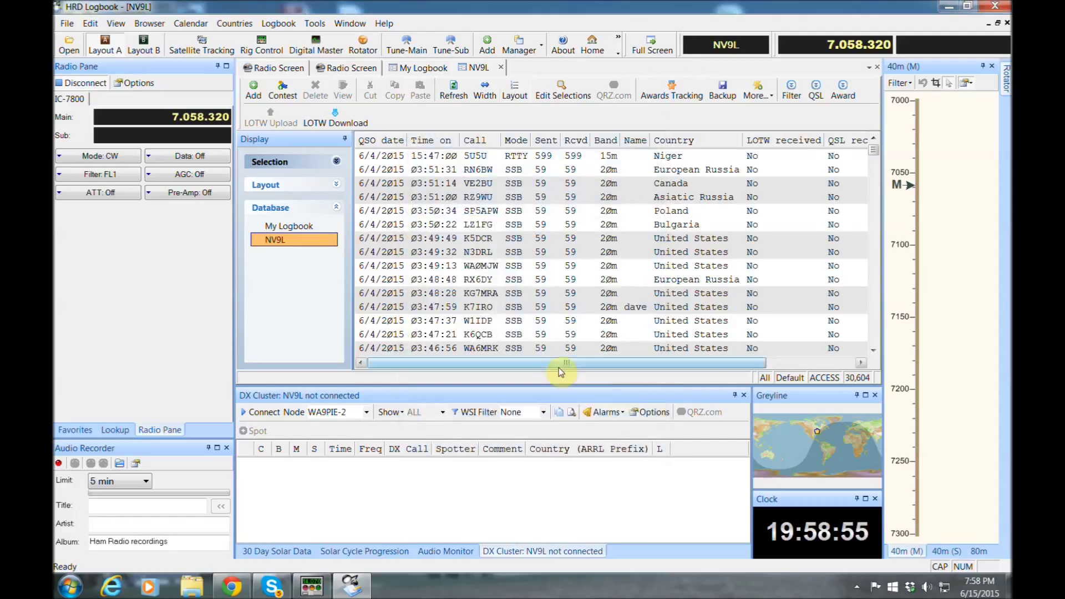
Step: Widen the LOTW received column in the logbook so its full status text fits
drag(604, 365, 737, 360)
drag(874, 151, 877, 232)
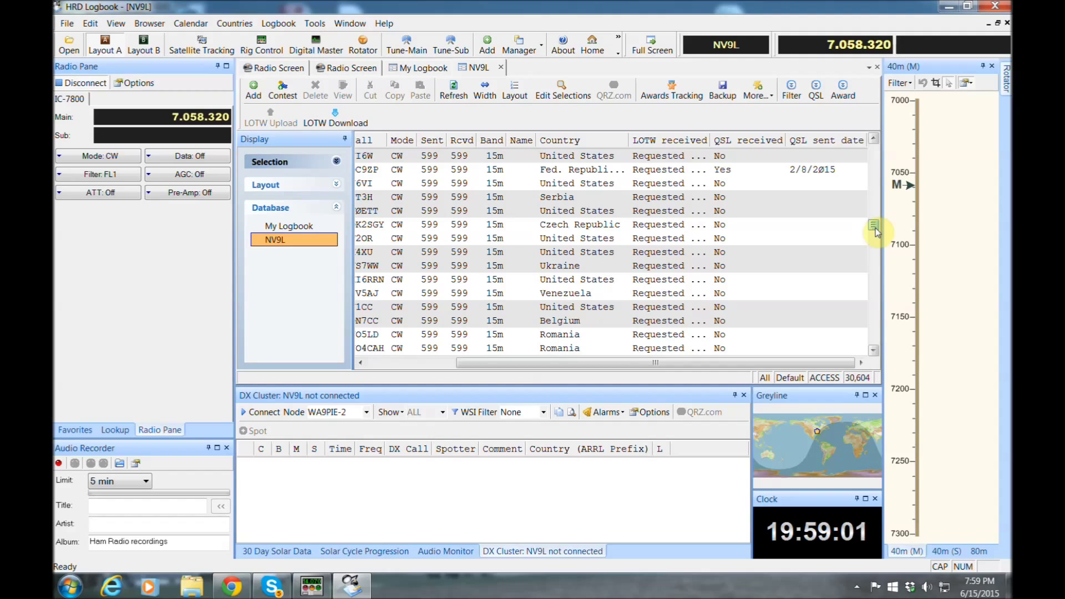
drag(709, 140, 775, 141)
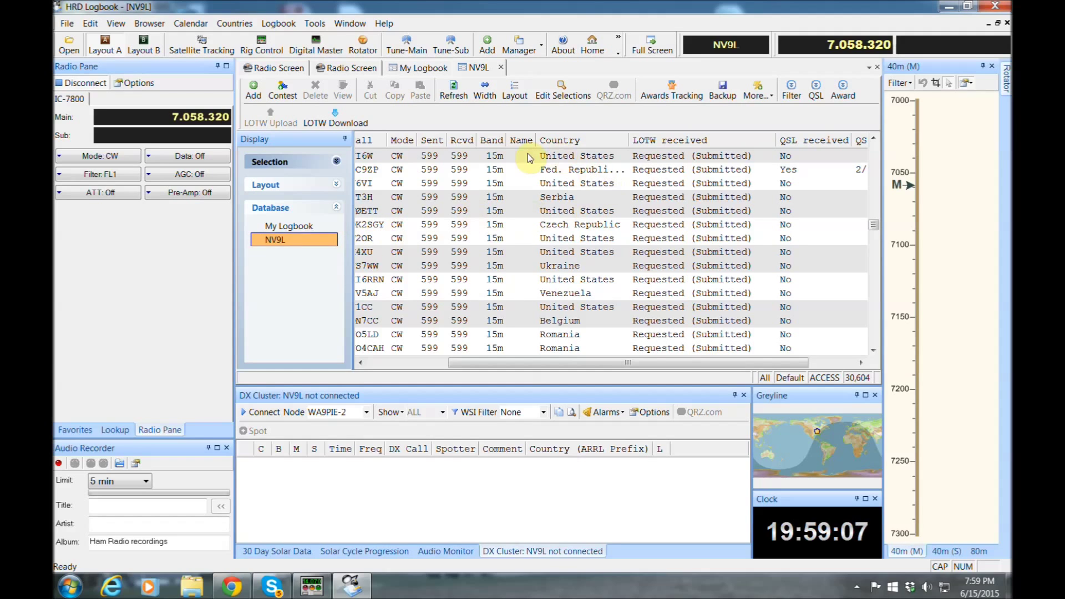
Step: Return to the start of the imported contacts and open award tracking for the NV9L logbook
click(873, 225)
drag(873, 226, 873, 149)
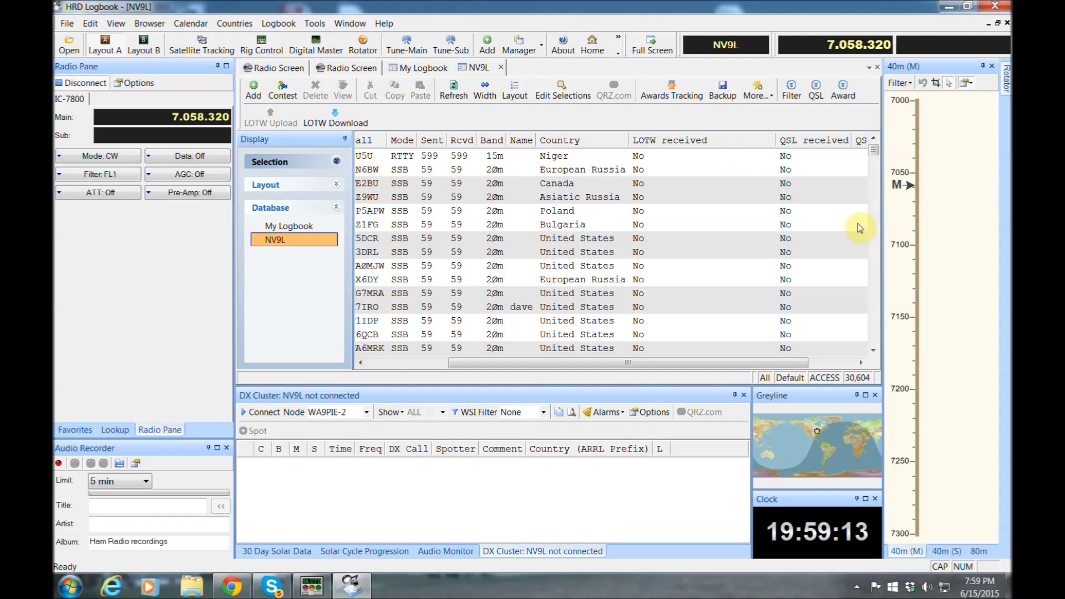
drag(484, 366, 366, 370)
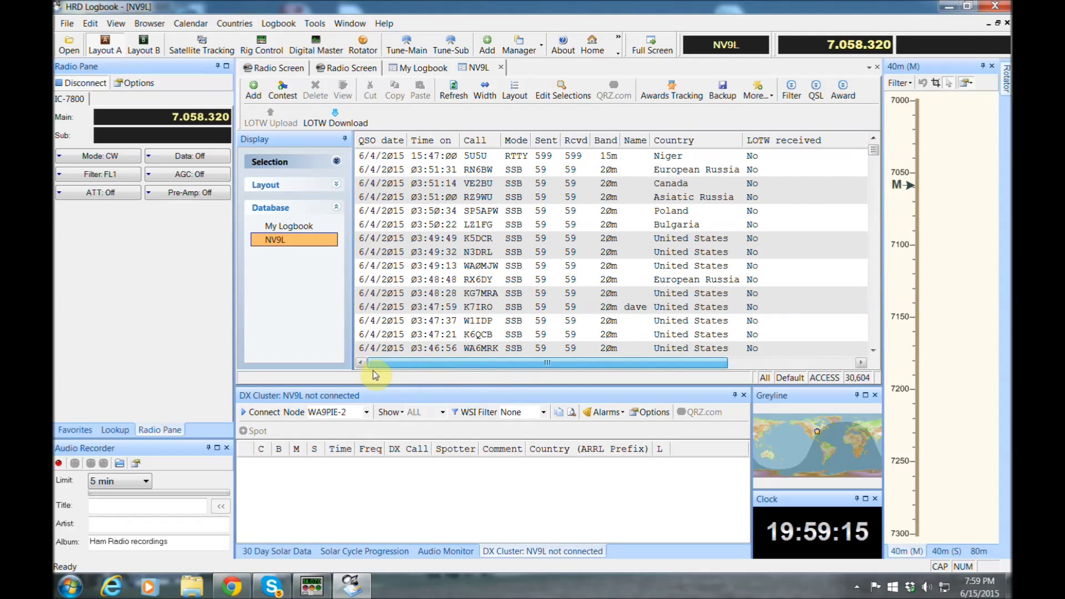
mouse_move(873, 152)
mouse_down()
mouse_move(875, 192)
mouse_move(873, 150)
mouse_up()
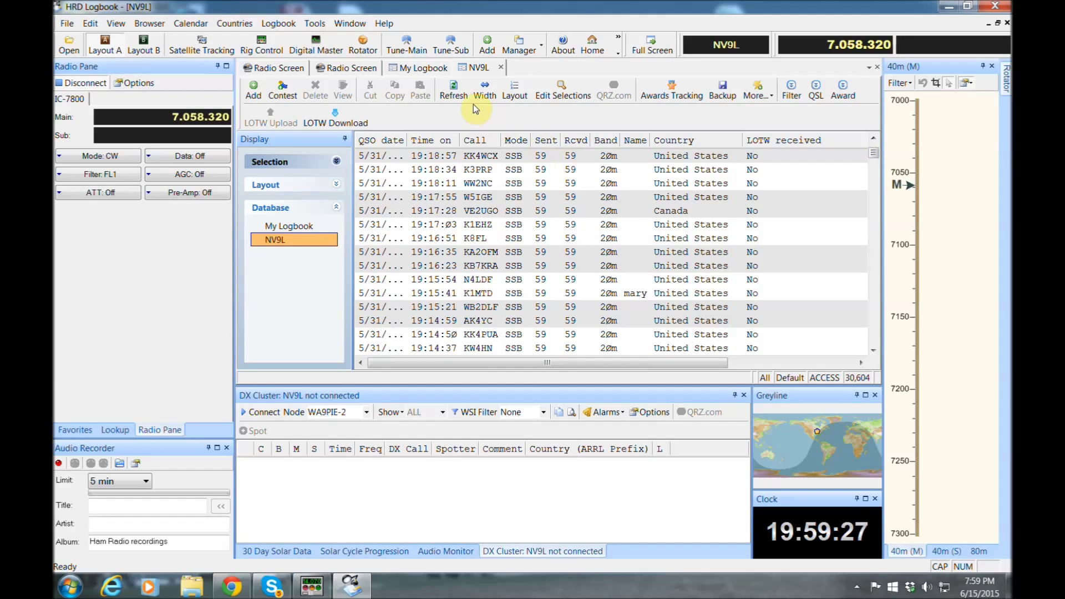
key(alt+v)
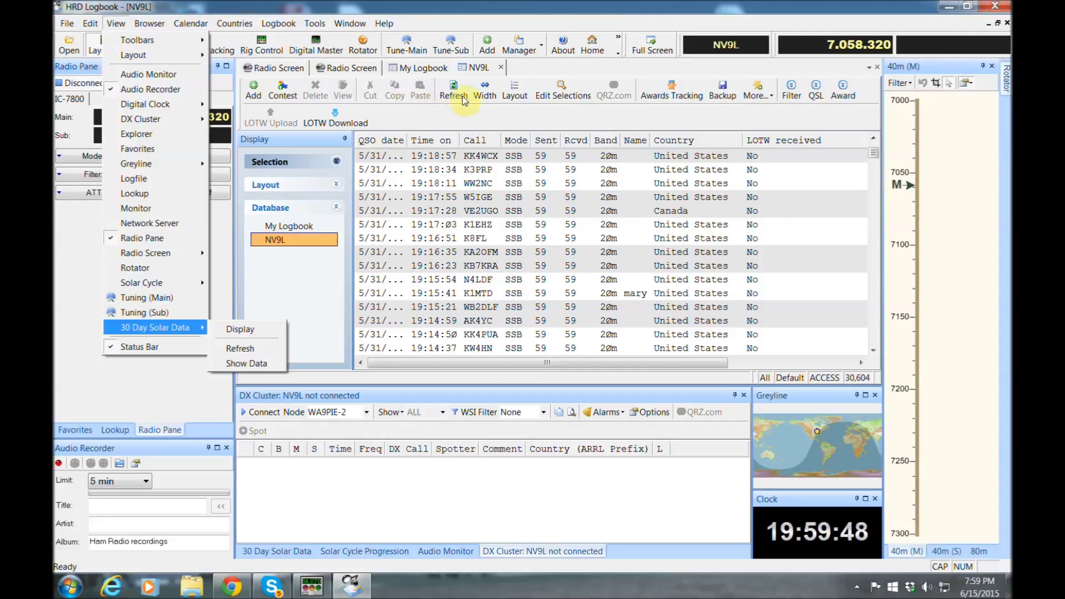
click(674, 89)
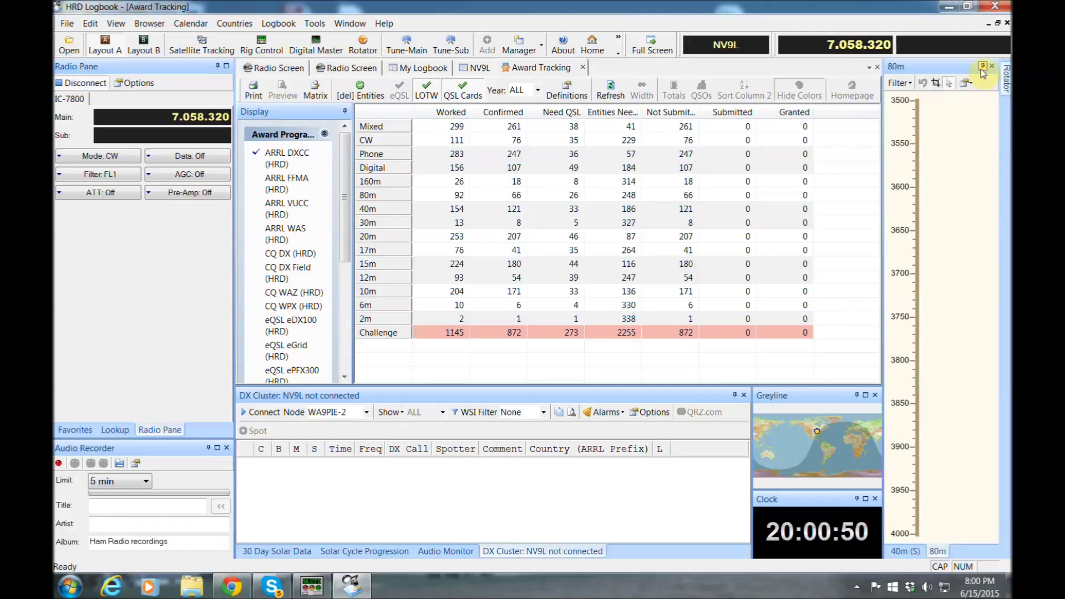
Step: Auto-hide the 80m bandmap pane and switch the Greyline map to the Great Circle view
click(981, 67)
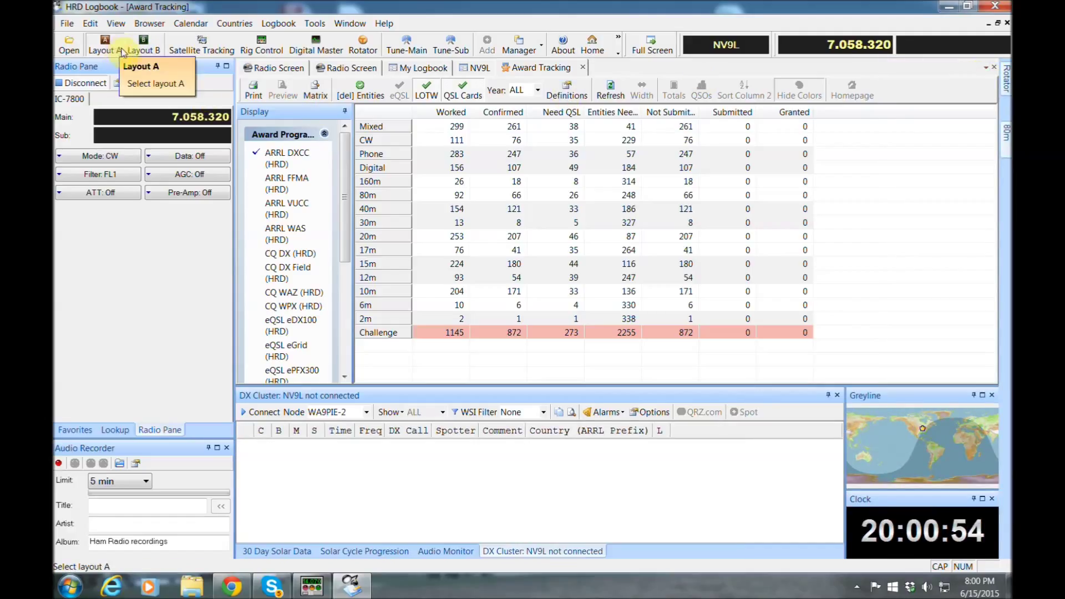
click(120, 24)
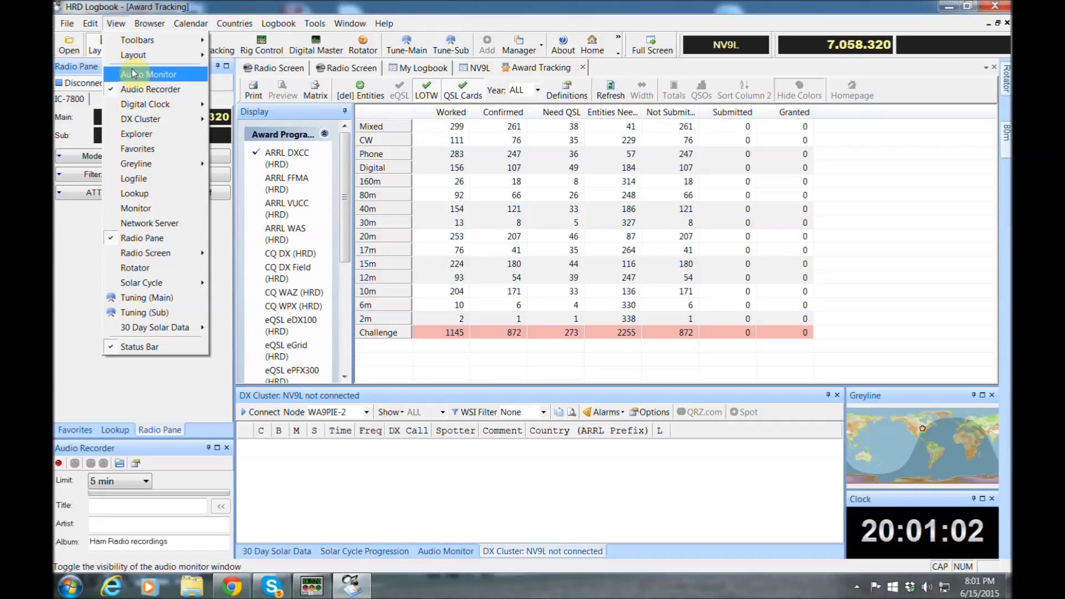
mouse_move(150, 164)
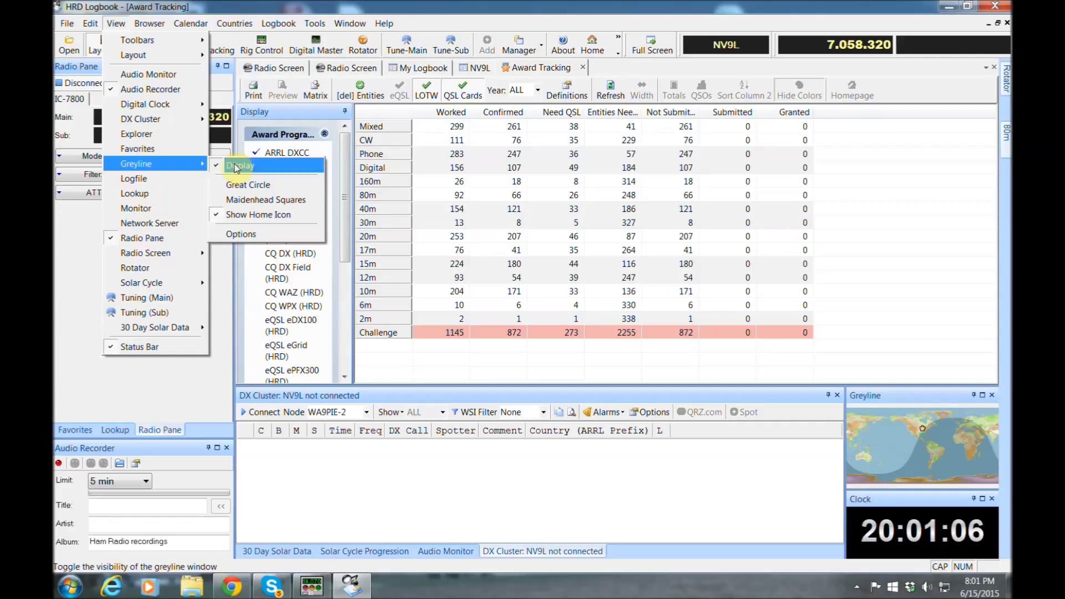
click(242, 192)
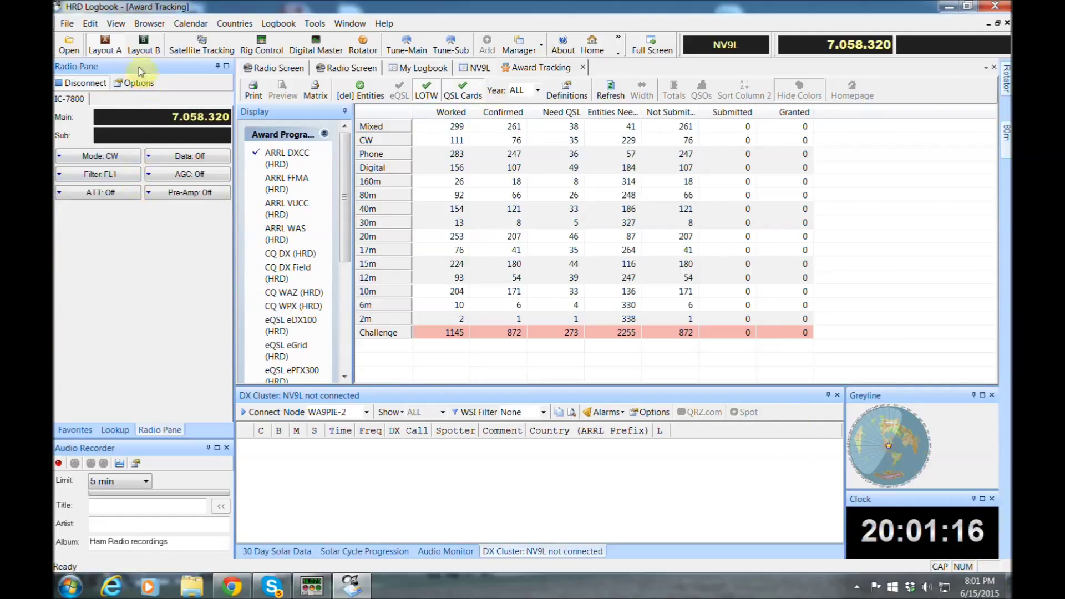
Step: Display the Solar Cycle Progression chart
click(117, 24)
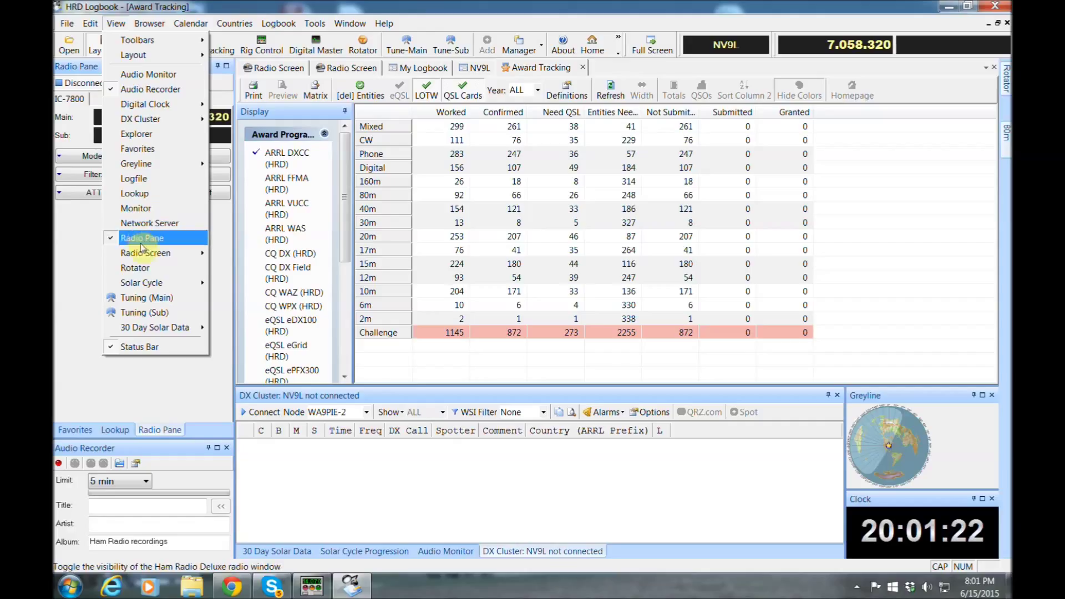
mouse_move(132, 285)
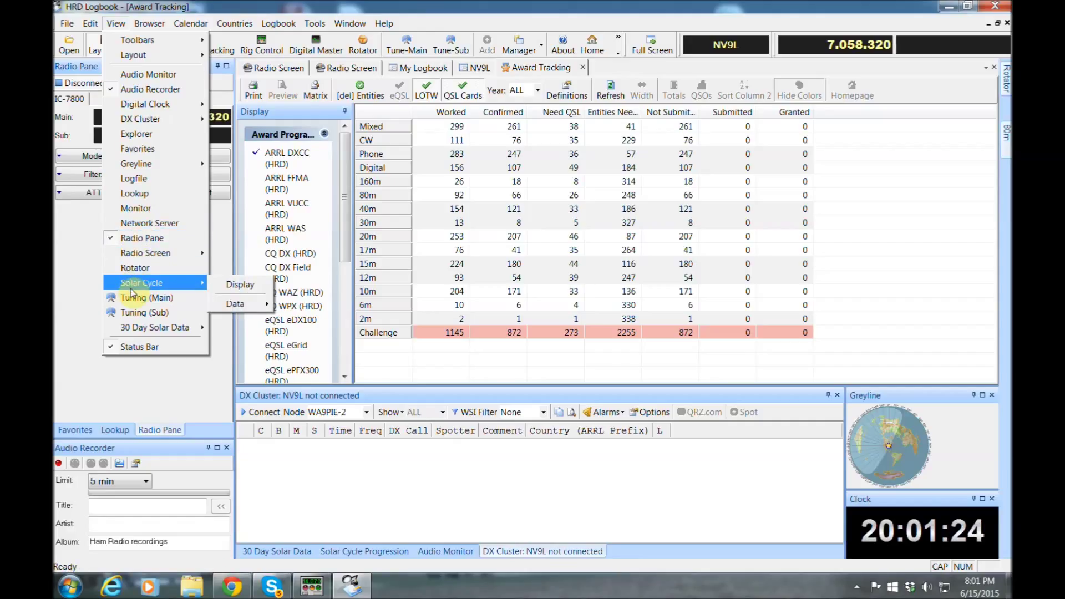
click(243, 285)
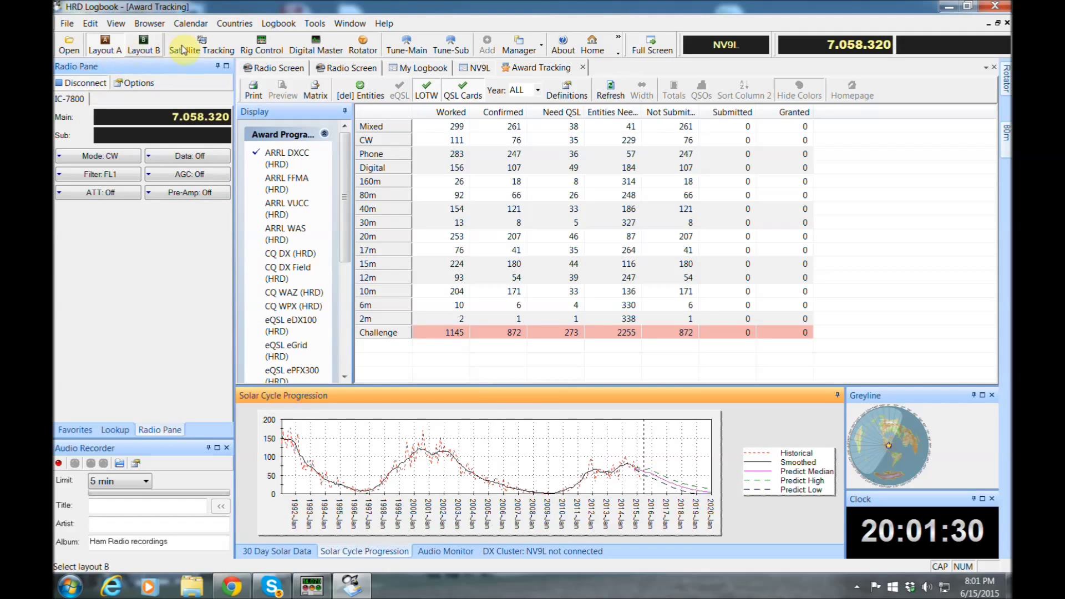
Step: Open the DX Cluster options, select the WA9PIE-2 node in the connection list and accept the settings
click(116, 23)
mouse_move(142, 125)
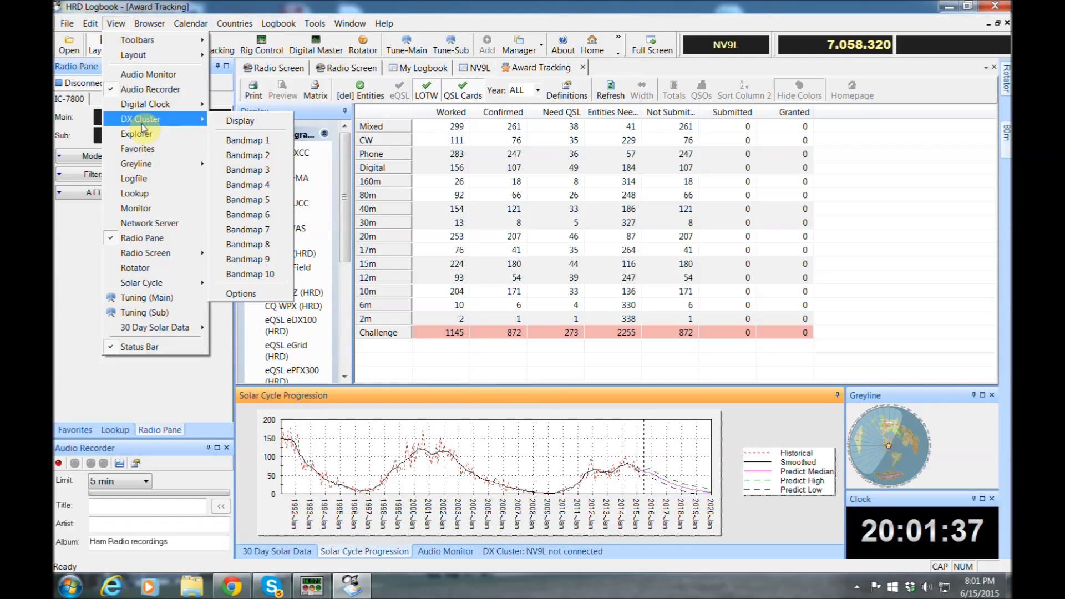
click(249, 294)
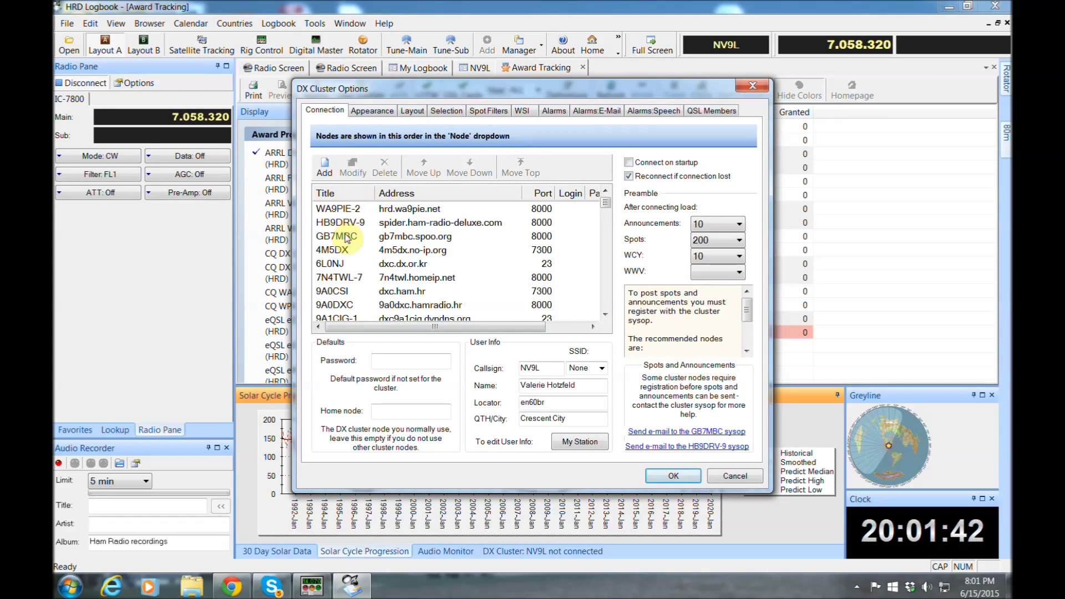
click(339, 209)
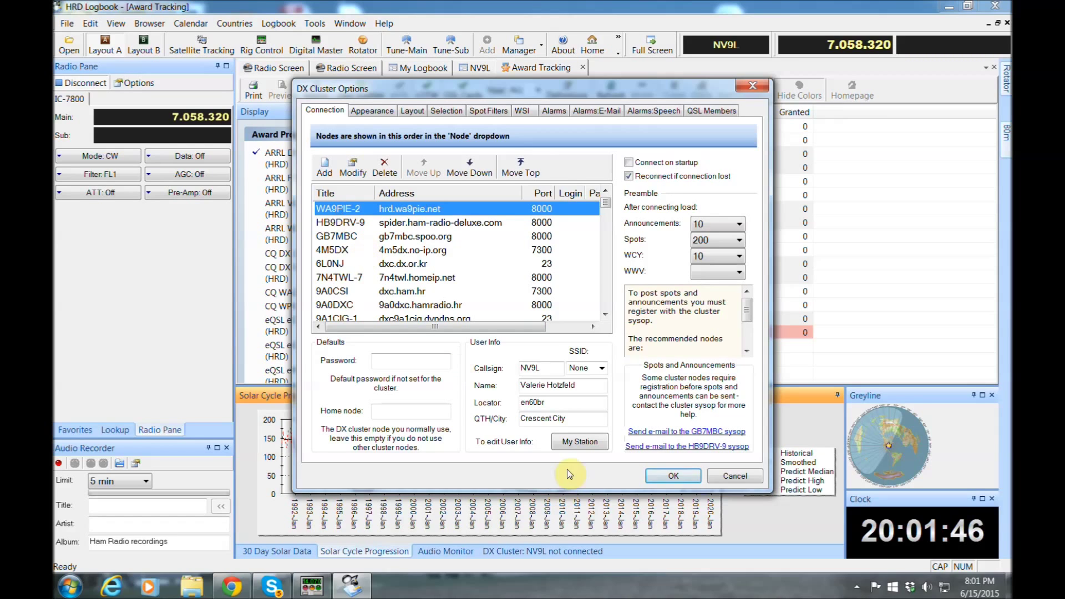
click(671, 476)
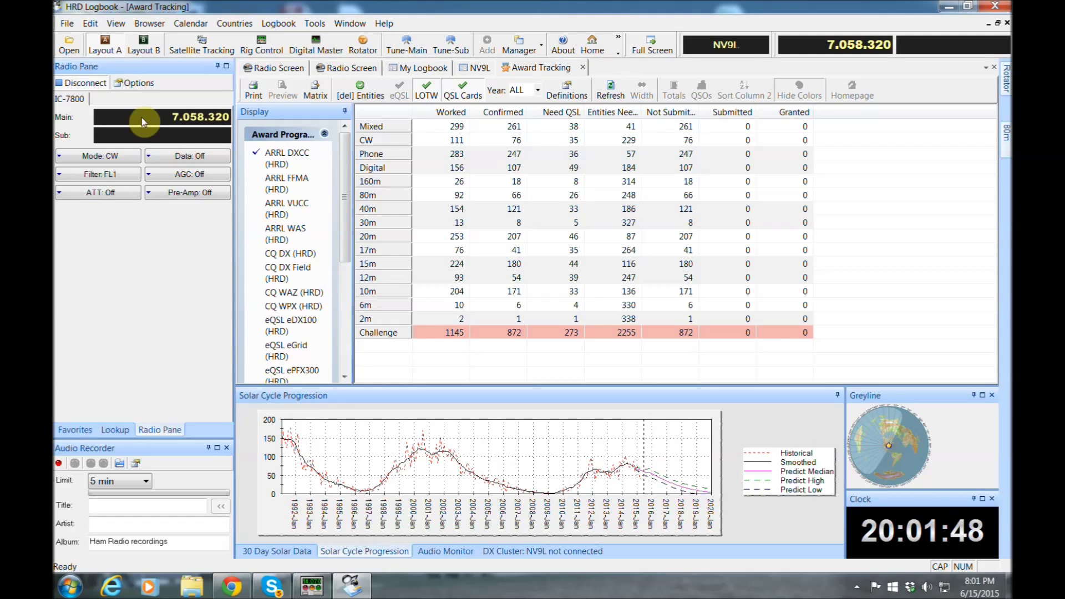
Step: Display the DX Cluster pane and connect it to the WA9PIE-2 node
click(116, 23)
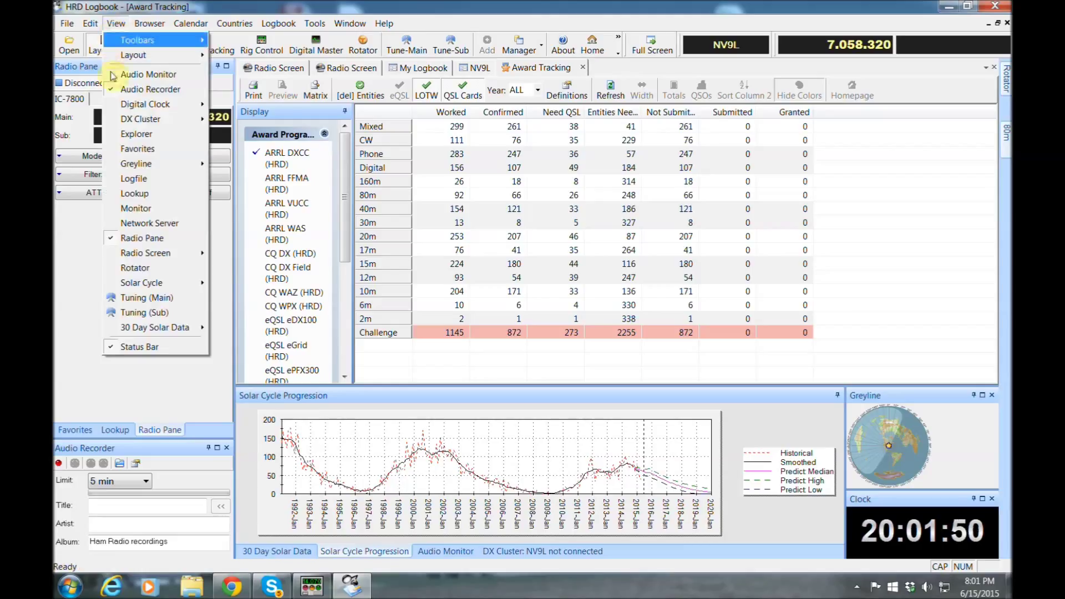
mouse_move(116, 120)
click(238, 115)
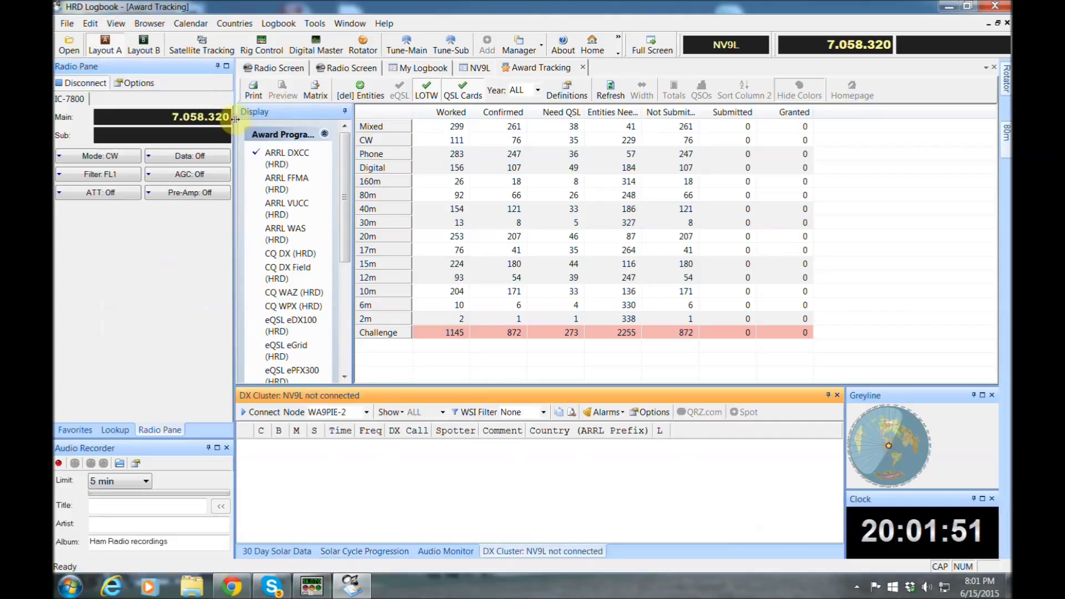
click(265, 413)
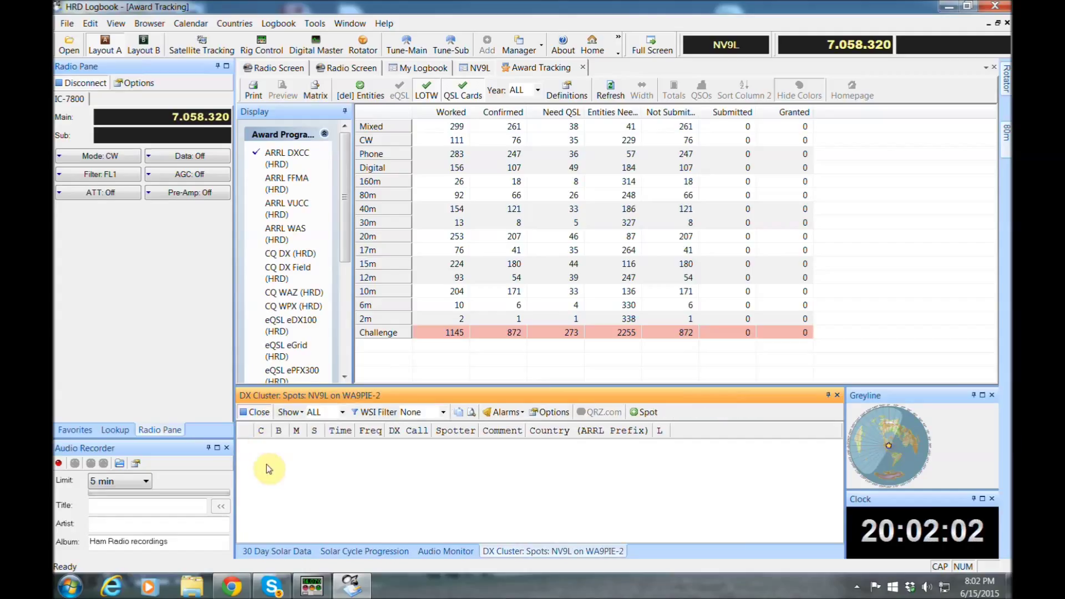
Step: Display the WSI filter choices for the DX Cluster spots
click(106, 36)
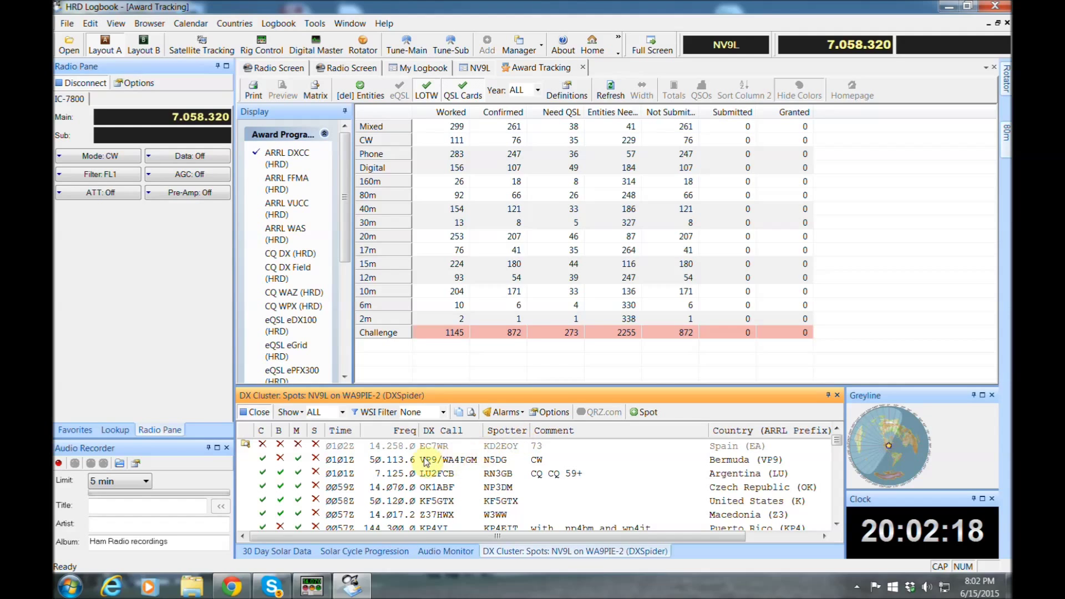
click(443, 412)
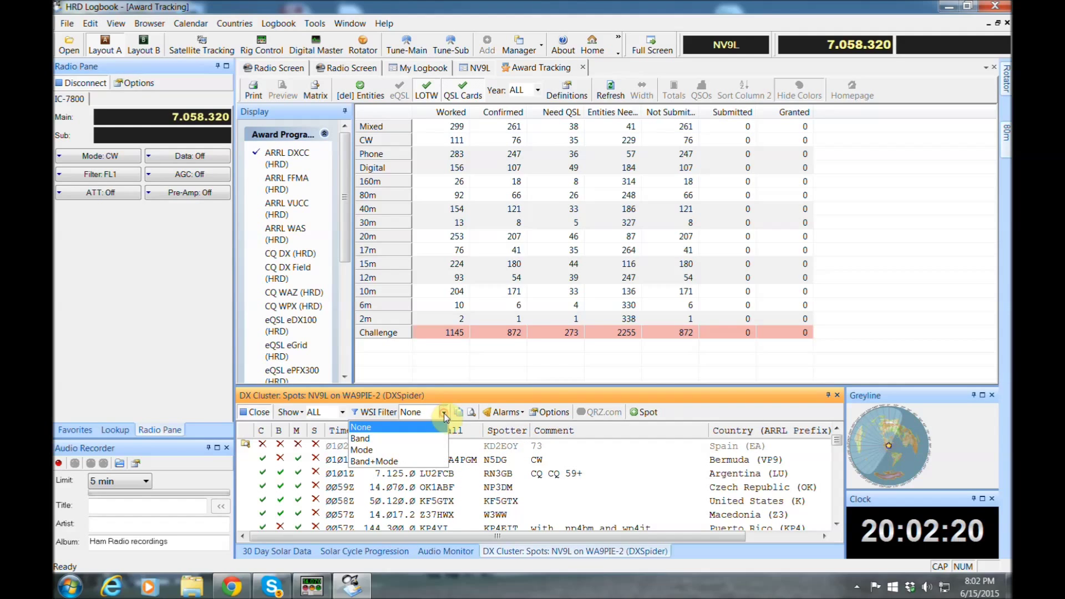
click(444, 414)
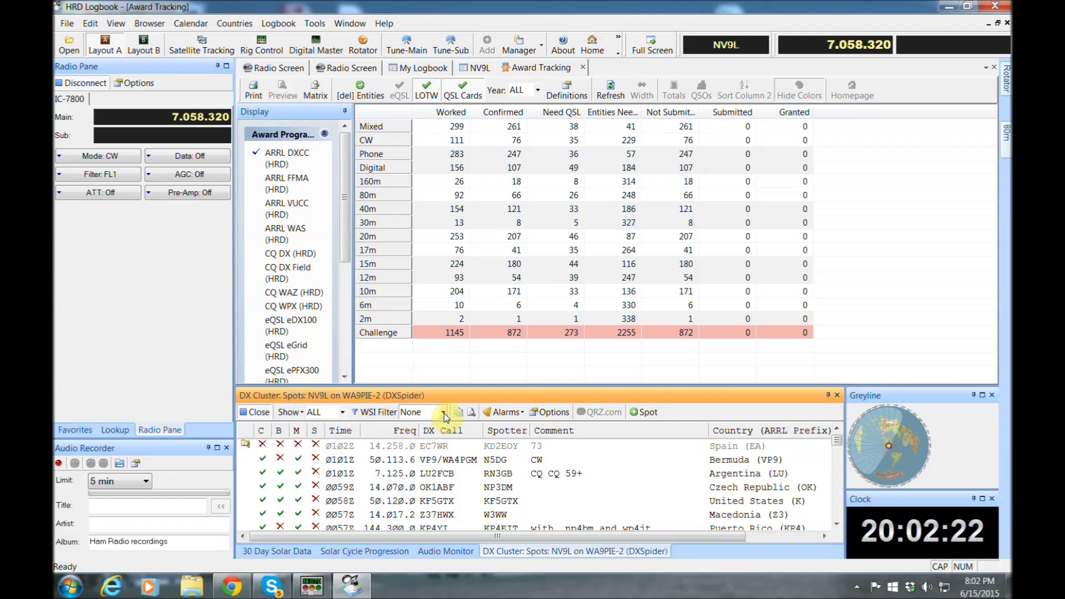
click(444, 414)
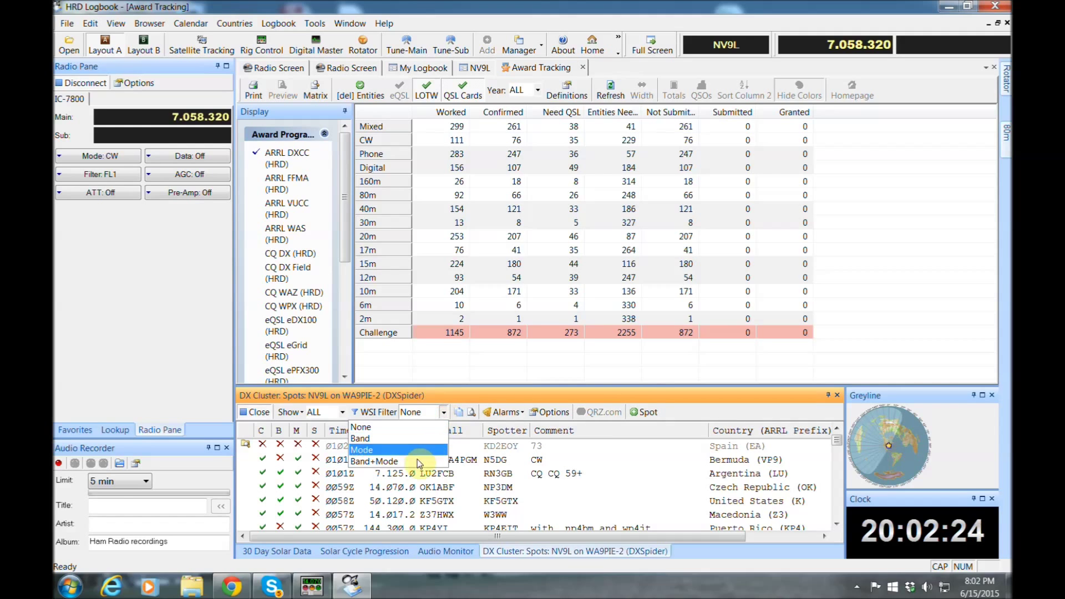
Step: Open the DX Cluster alarm manager and review the alarm definitions, e-mail configuration and text-to-speech configuration
click(524, 413)
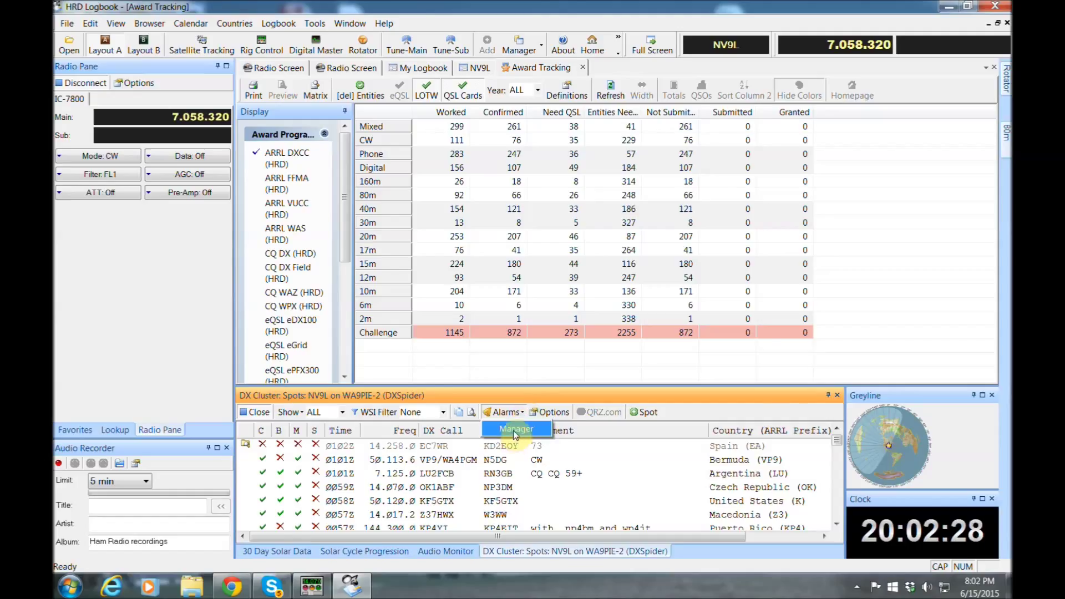
click(515, 430)
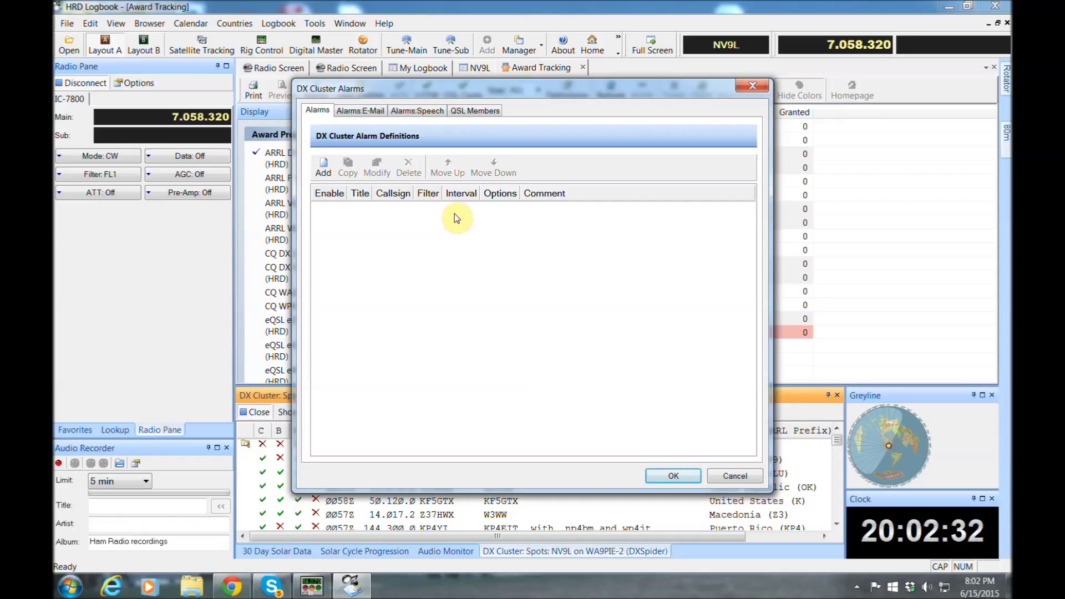
click(353, 110)
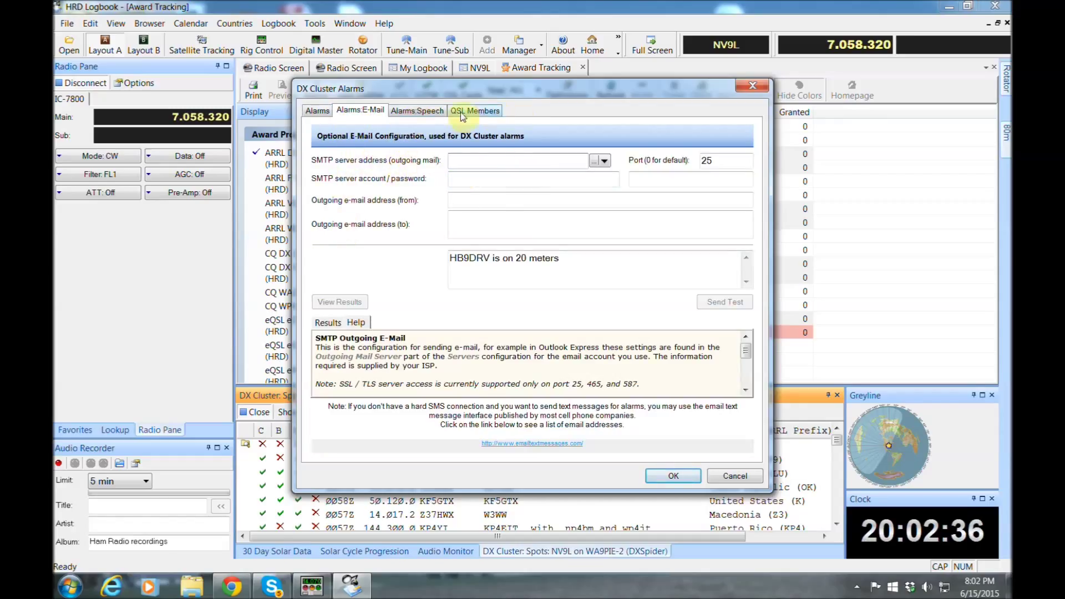
click(428, 111)
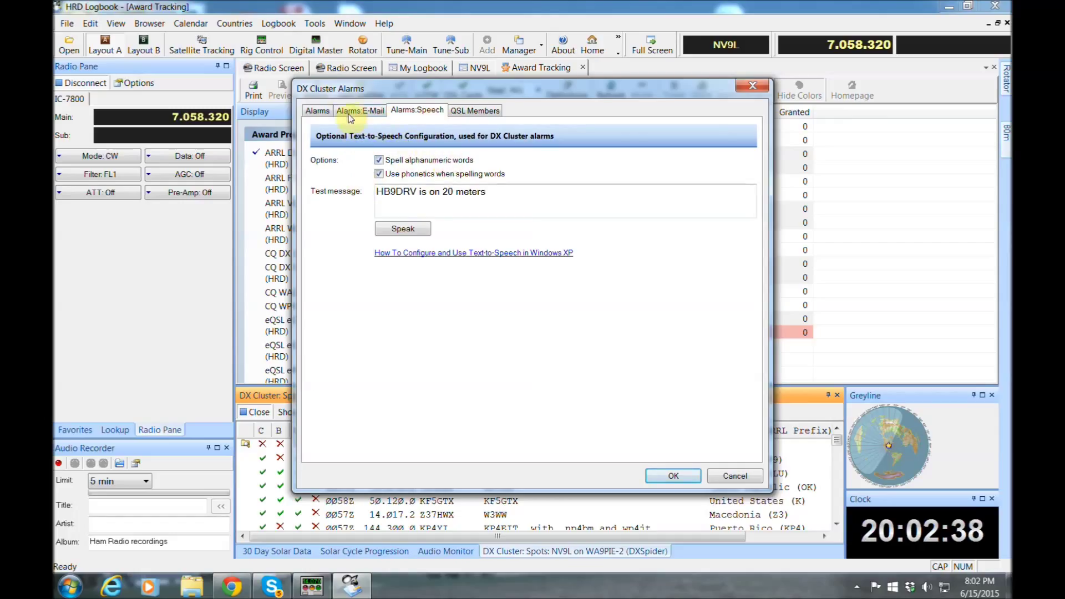